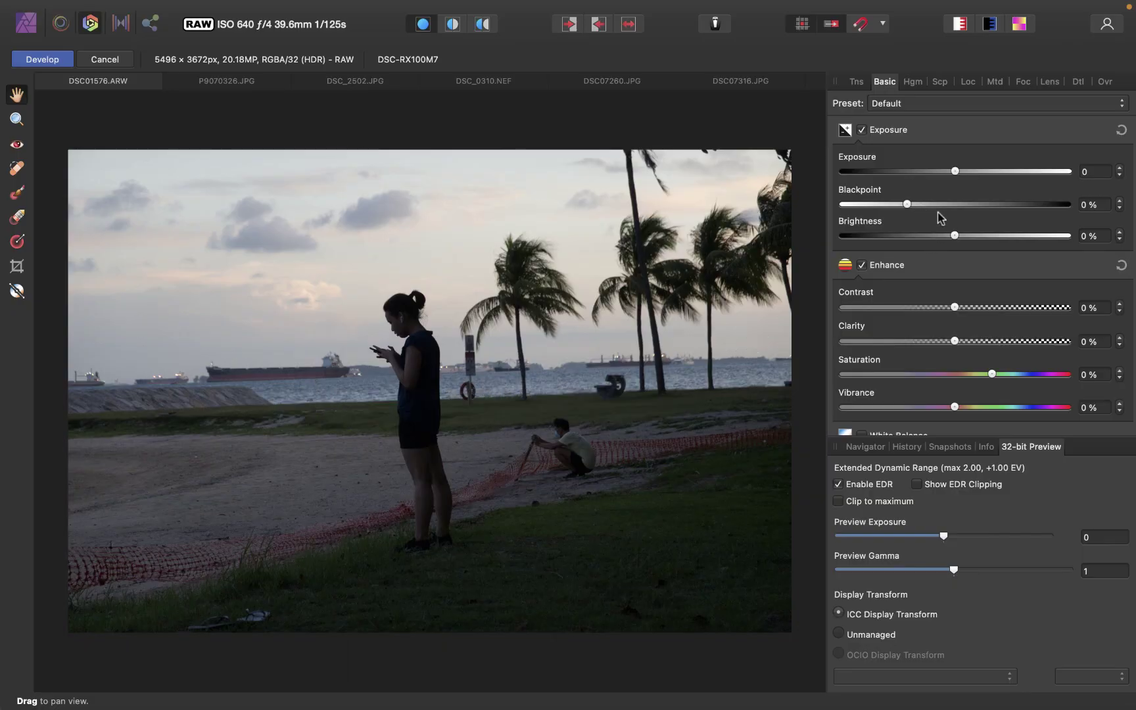
Set Brightness to 1 % and try raising the Exposure of the RAW photo
mouse_move(955, 242)
left_mouse_down()
mouse_move(979, 239)
mouse_move(959, 238)
left_mouse_up()
left_click_drag(955, 171, 982, 172)
Raise the Shadows to 66 % and lower the Highlights to -50 %
scroll(981, 263, "down", 3)
mouse_move(954, 359)
left_mouse_down()
mouse_move(1030, 359)
mouse_move(956, 373)
left_mouse_up()
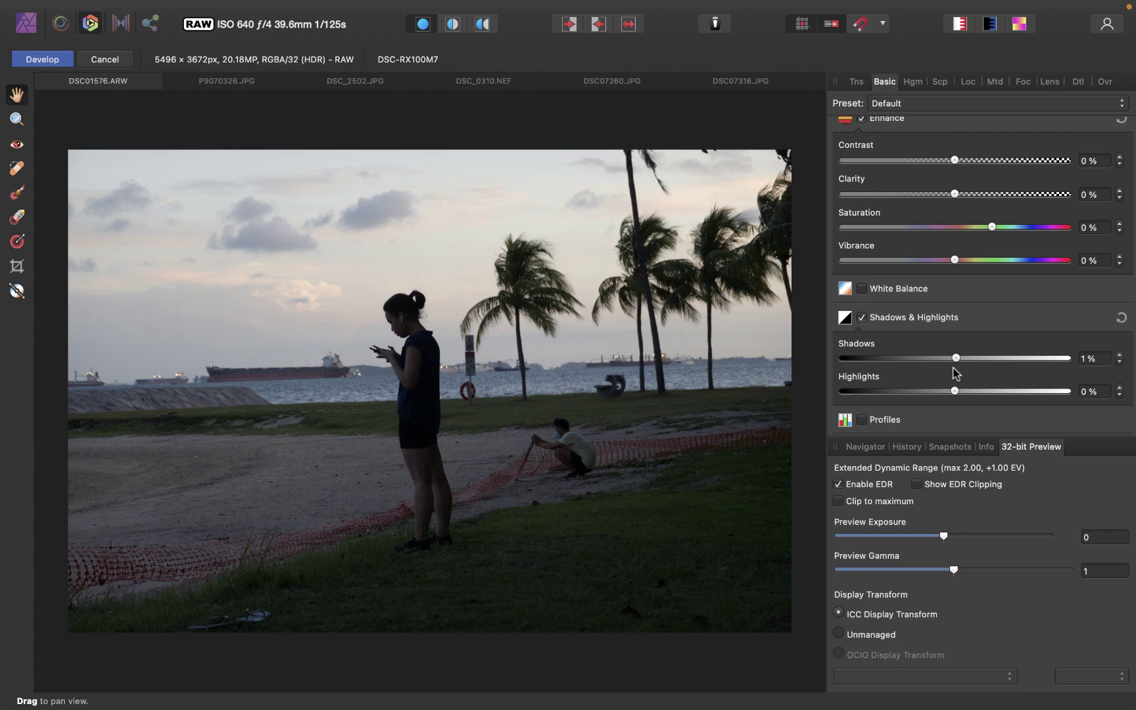
scroll(956, 373, "up", 3)
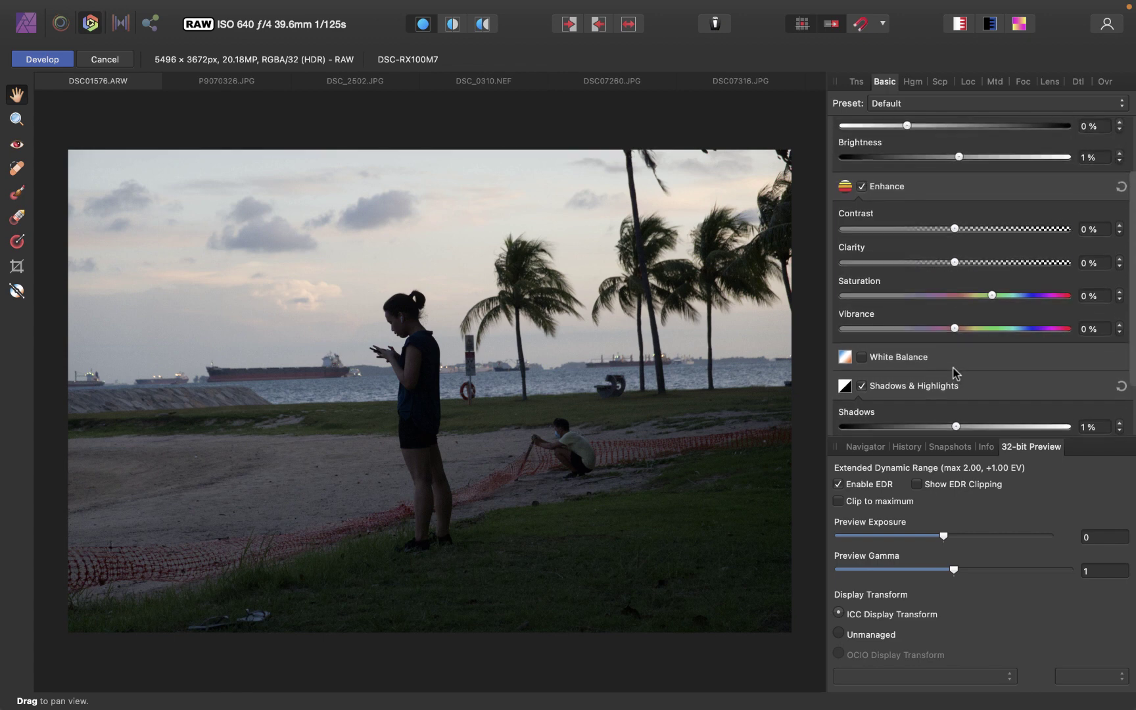
scroll(956, 373, "down", 3)
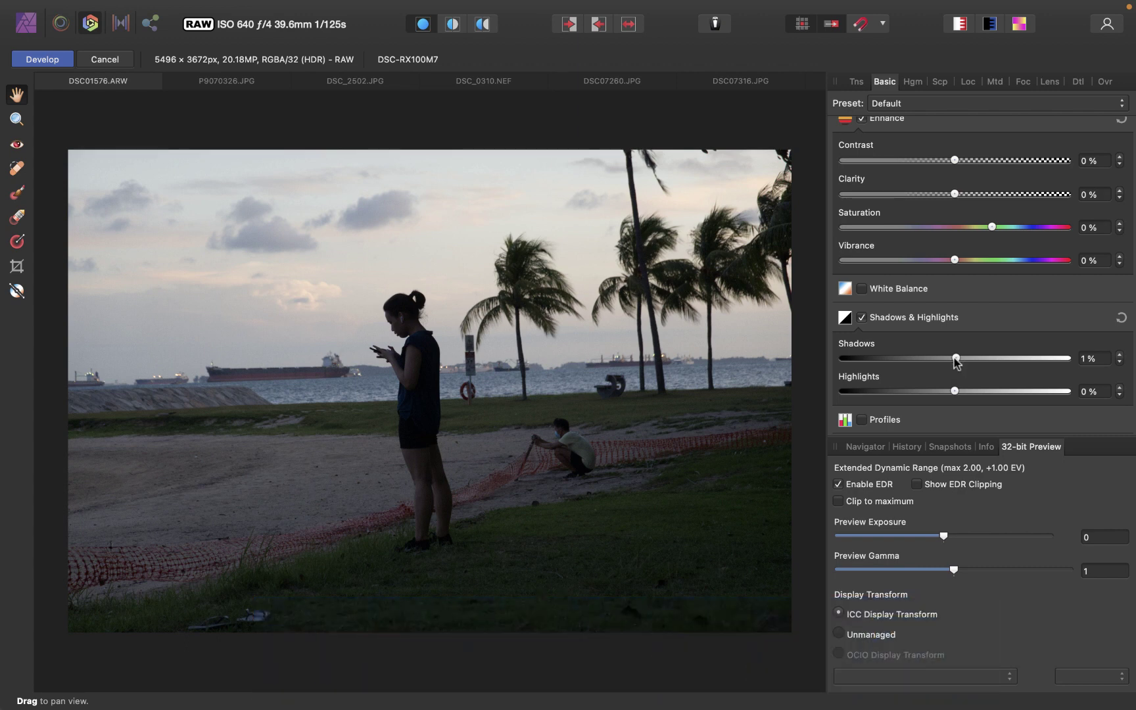
left_click_drag(956, 359, 1027, 359)
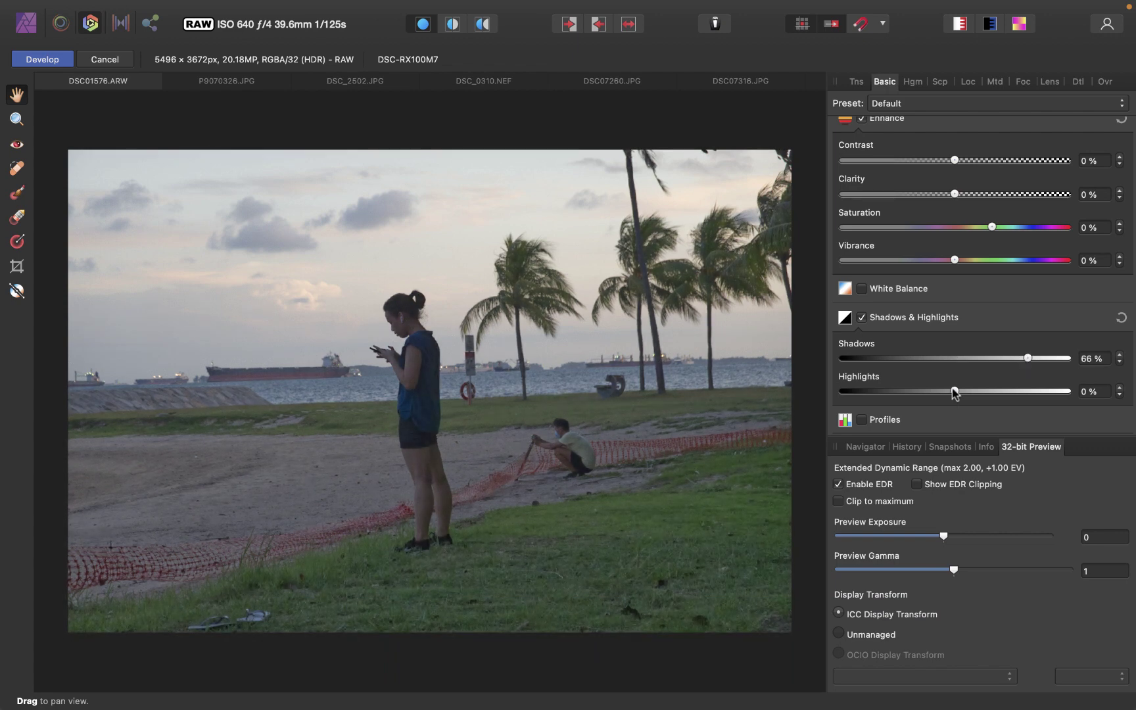
left_click_drag(955, 391, 899, 391)
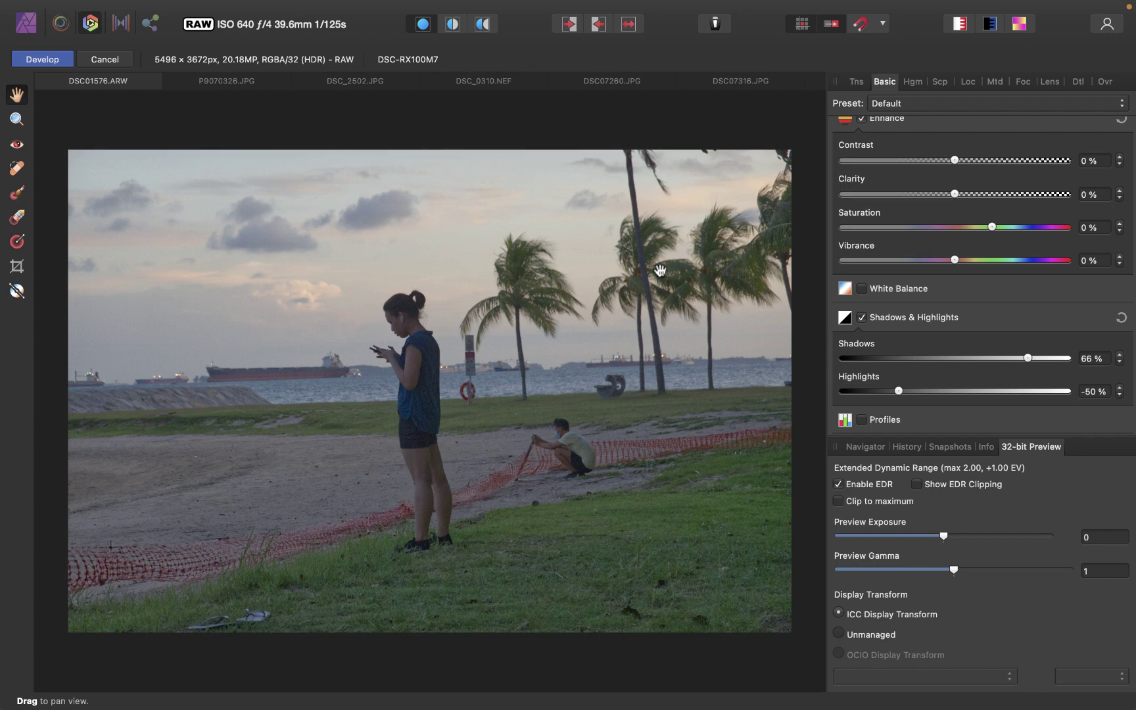
Reset both the Shadows and Highlights adjustments to 0 %
double_click(1028, 358)
double_click(898, 390)
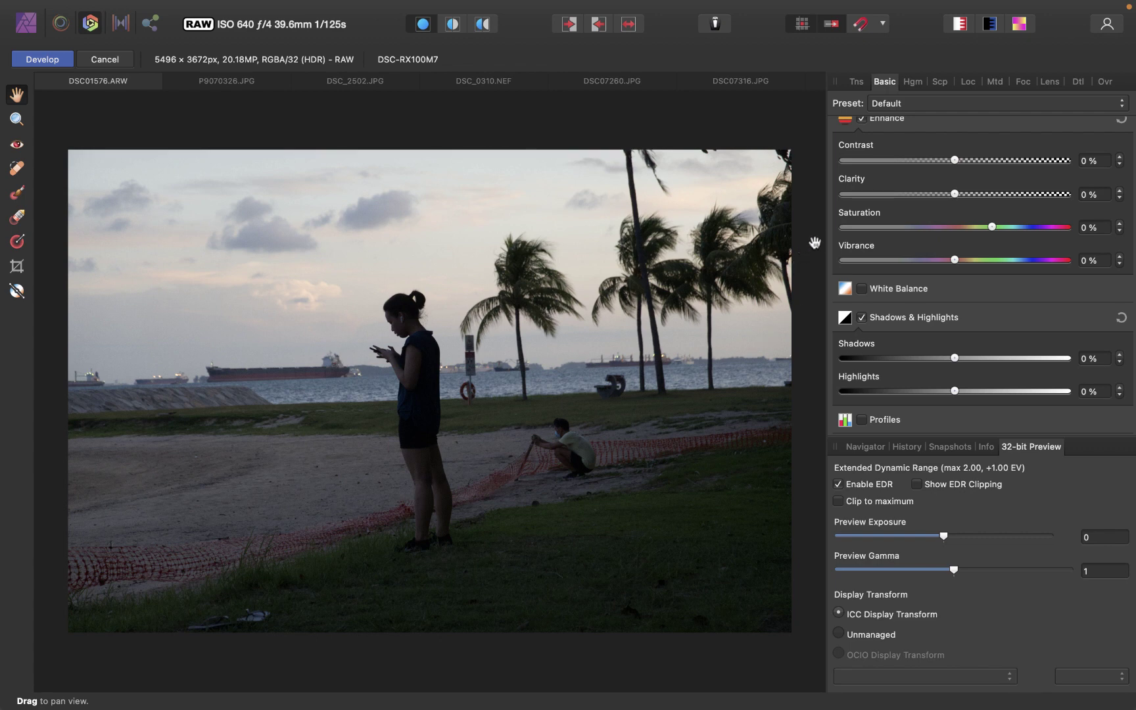
Show the Tones studio panel and enable its Curves adjustment
left_click(856, 84)
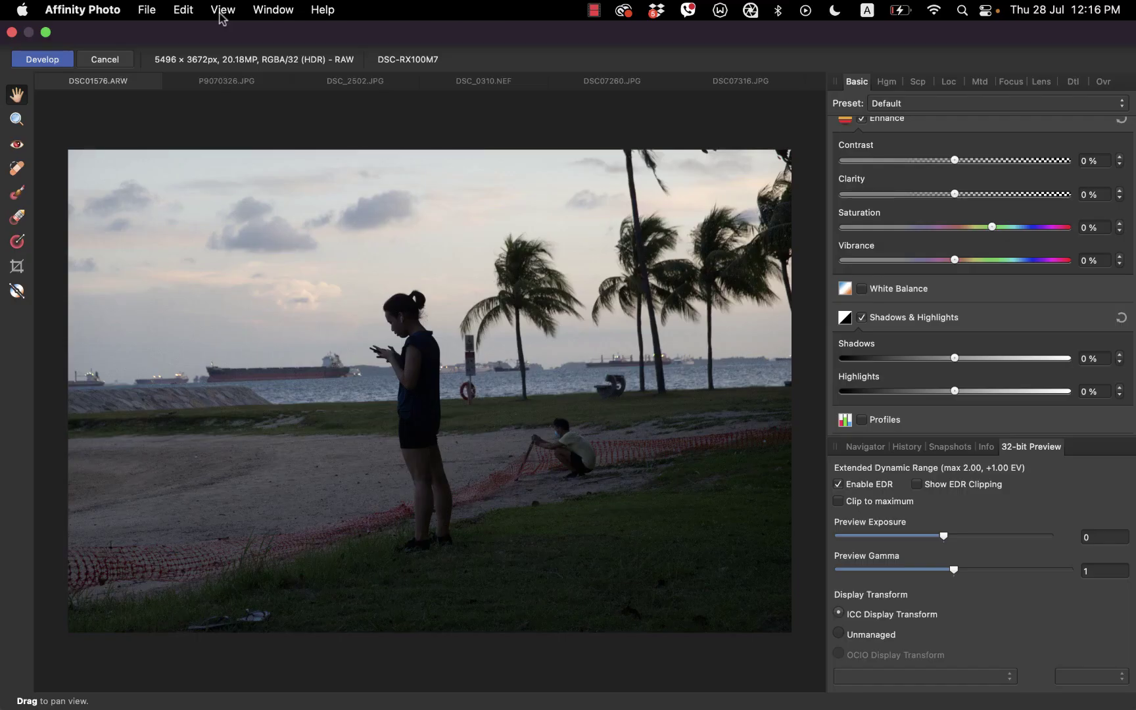
left_click(223, 10)
mouse_move(256, 256)
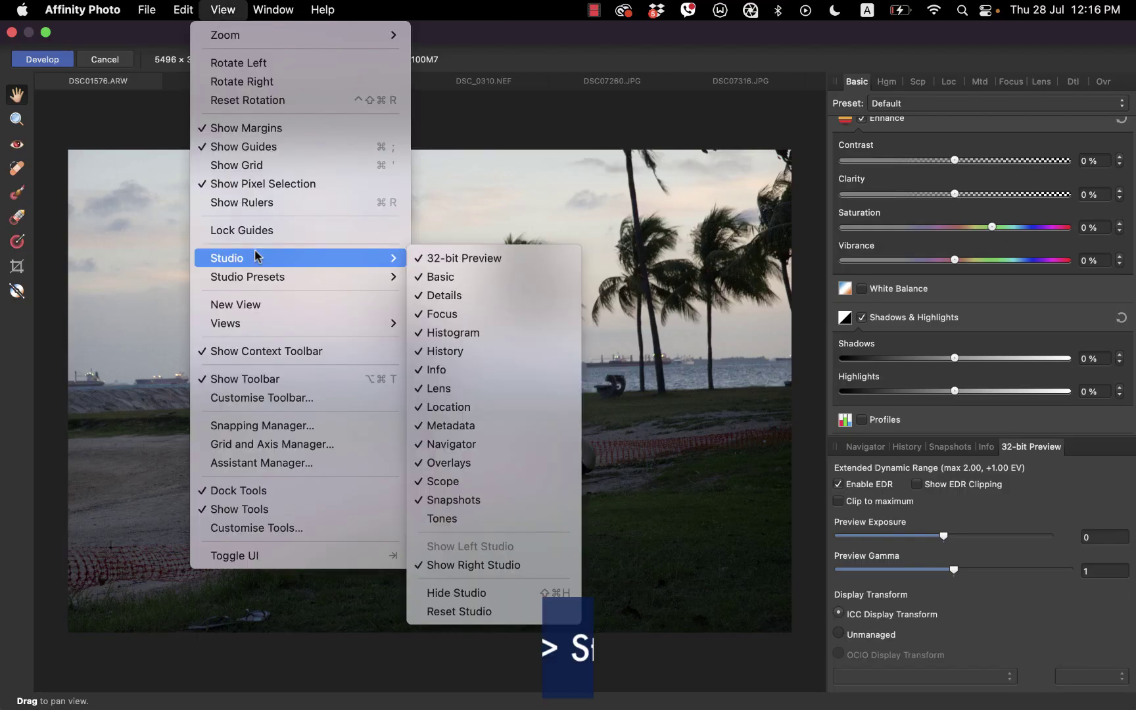
left_click(464, 519)
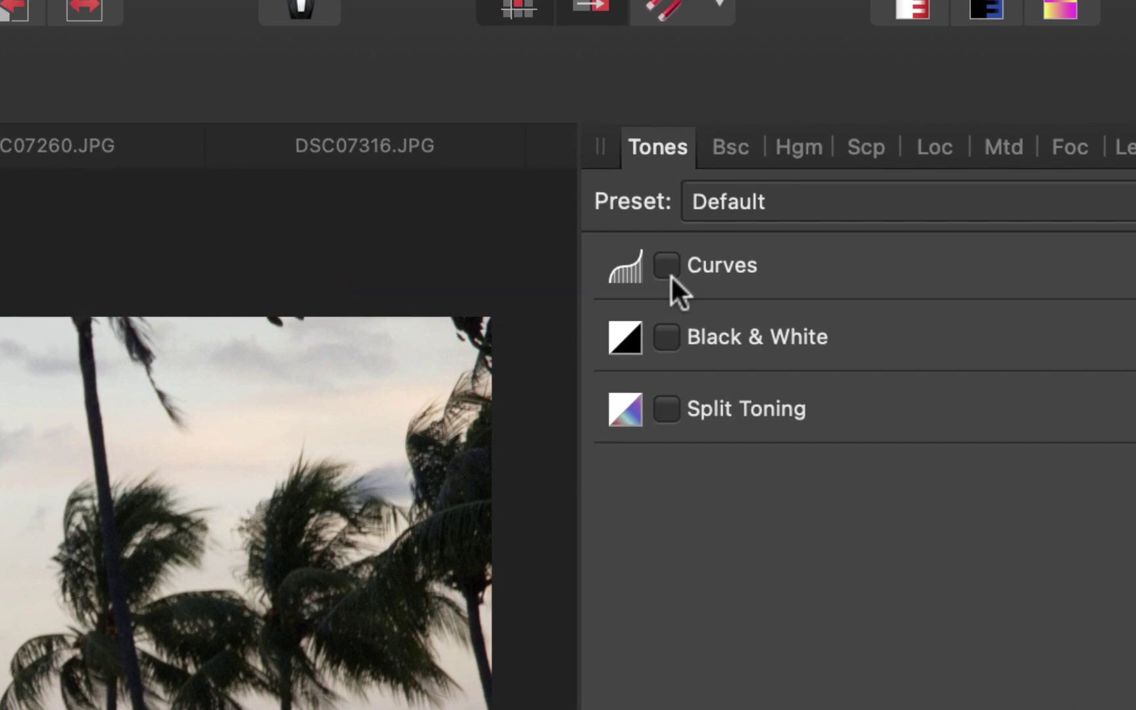
left_click(666, 271)
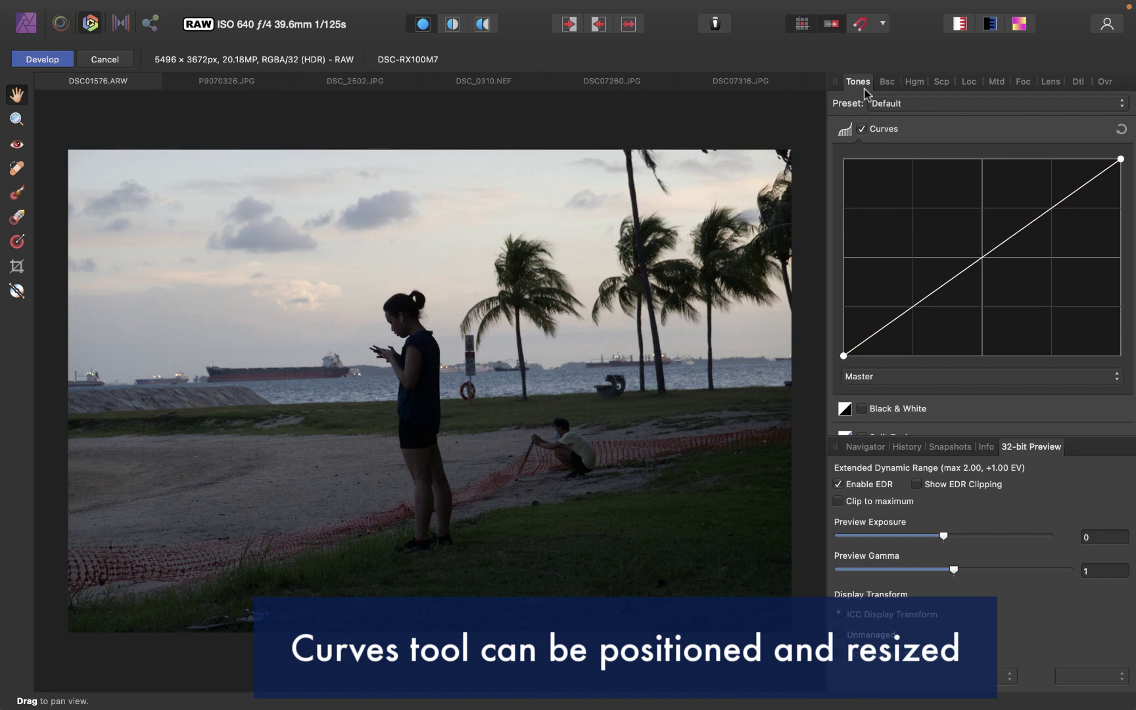
Try the Tones panel floating and enlarged over the photo, and dock it back in the studio
left_click_drag(862, 85, 683, 223)
left_click_drag(869, 574, 1028, 693)
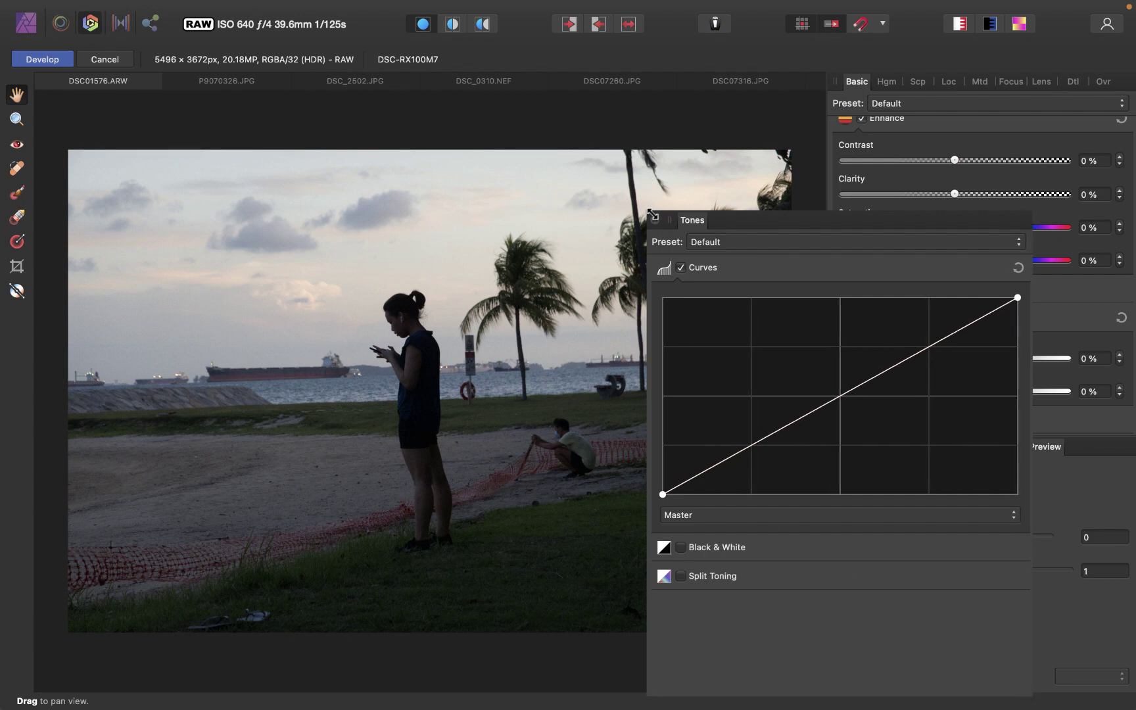
left_click_drag(653, 214, 854, 83)
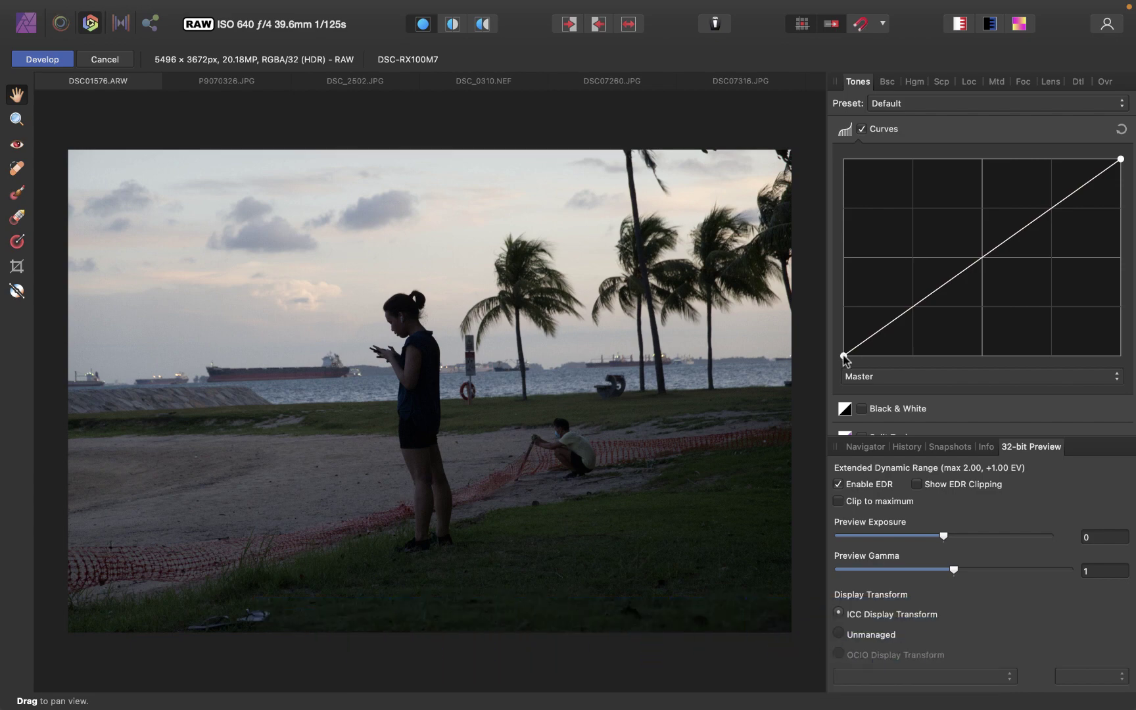
Try lifting the black end of the Master curve and shifting its white end, returning both to their corners
left_click_drag(844, 355, 845, 329)
left_click_drag(773, 323, 771, 286)
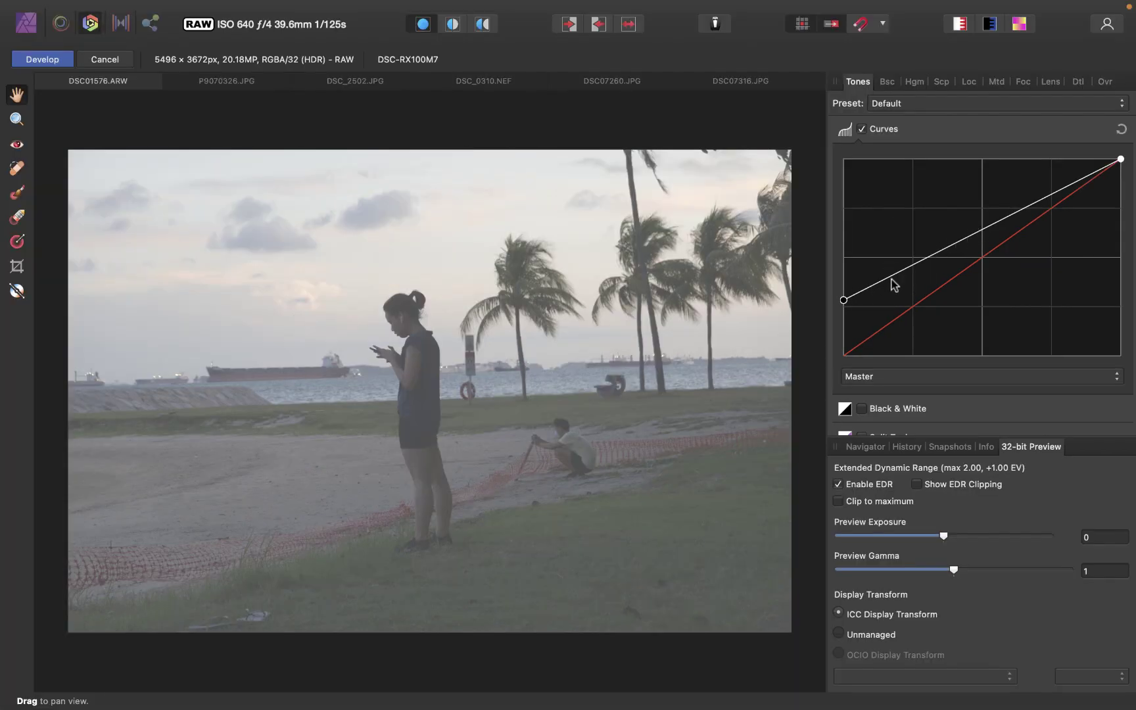
left_click_drag(844, 300, 844, 355)
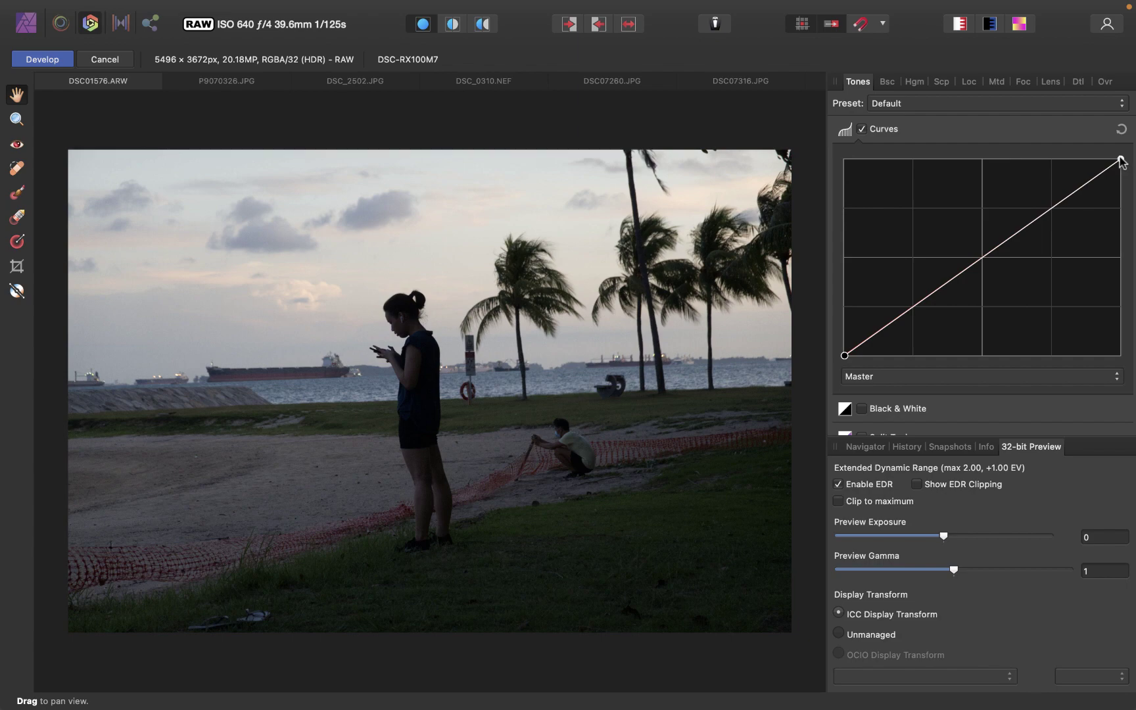
mouse_move(1120, 160)
left_mouse_down()
mouse_move(1123, 235)
mouse_move(1120, 159)
left_mouse_up()
Add a midpoint to the Master curve and pull it well above the diagonal to brighten the photo
left_click(978, 263)
left_click_drag(978, 262, 952, 241)
left_click_drag(981, 282, 908, 250)
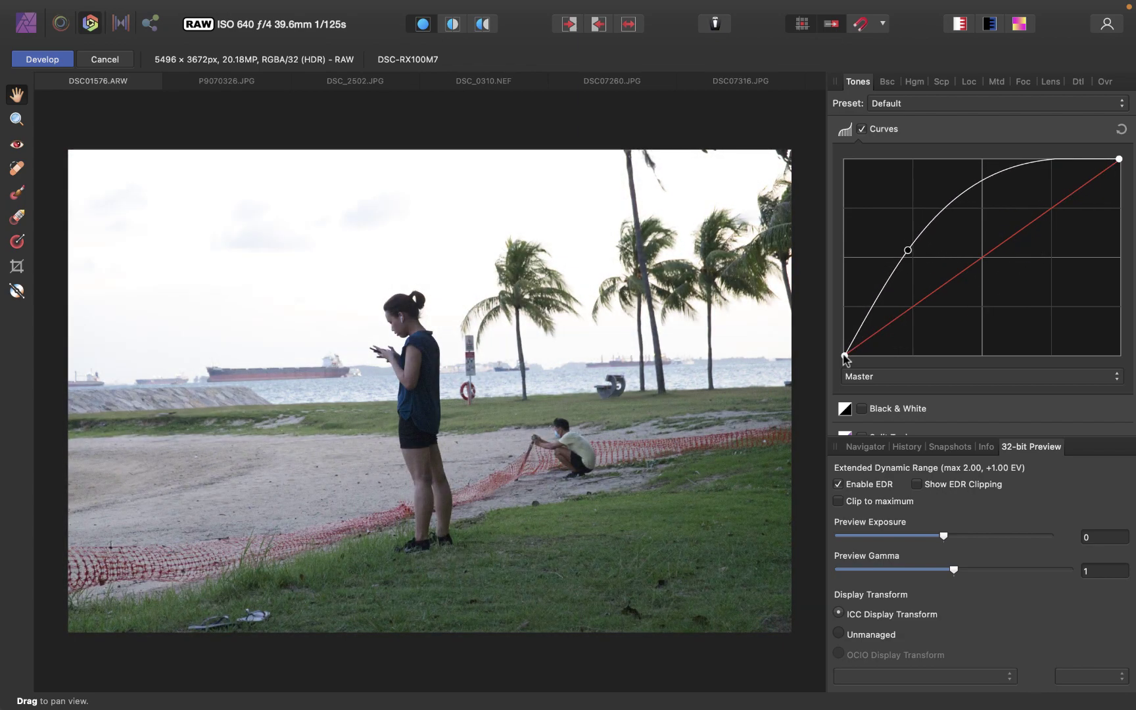
Pull the curve's midpoint below the diagonal to darken the photo, and return the lifted black end to the baseline
left_click_drag(845, 355, 842, 335)
left_click_drag(907, 250, 957, 306)
left_click_drag(846, 336, 849, 356)
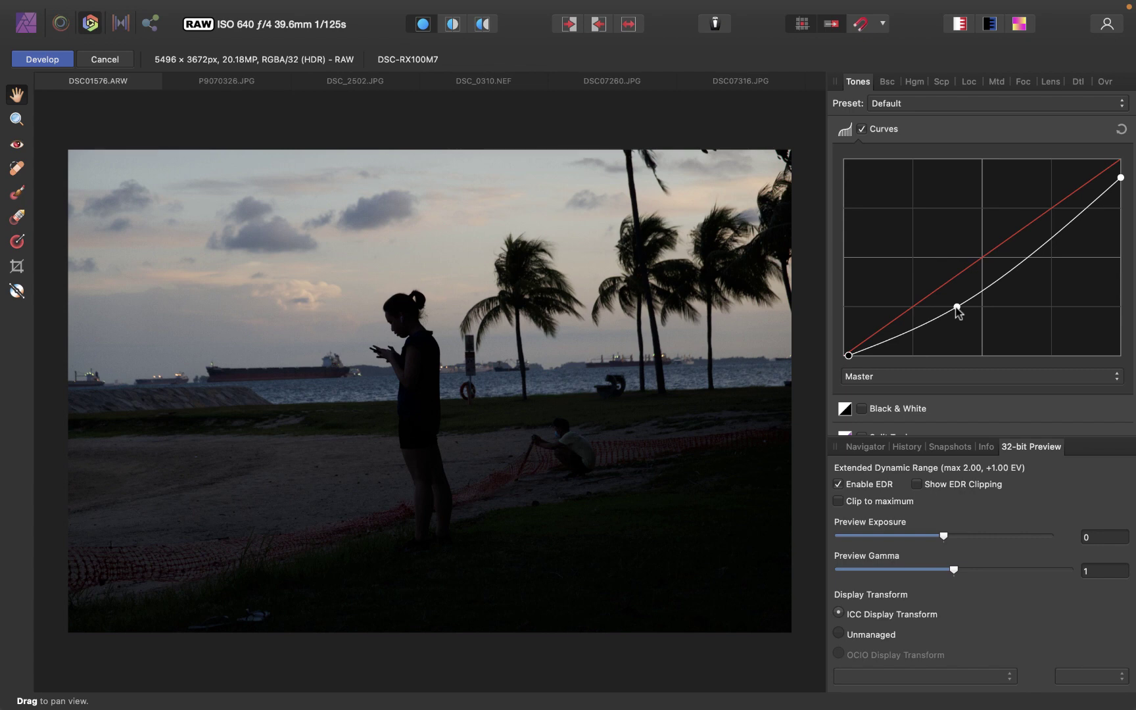
Delete the Master curve's midpoint and move its white end close to the upper corner
left_click(957, 307)
key("Delete")
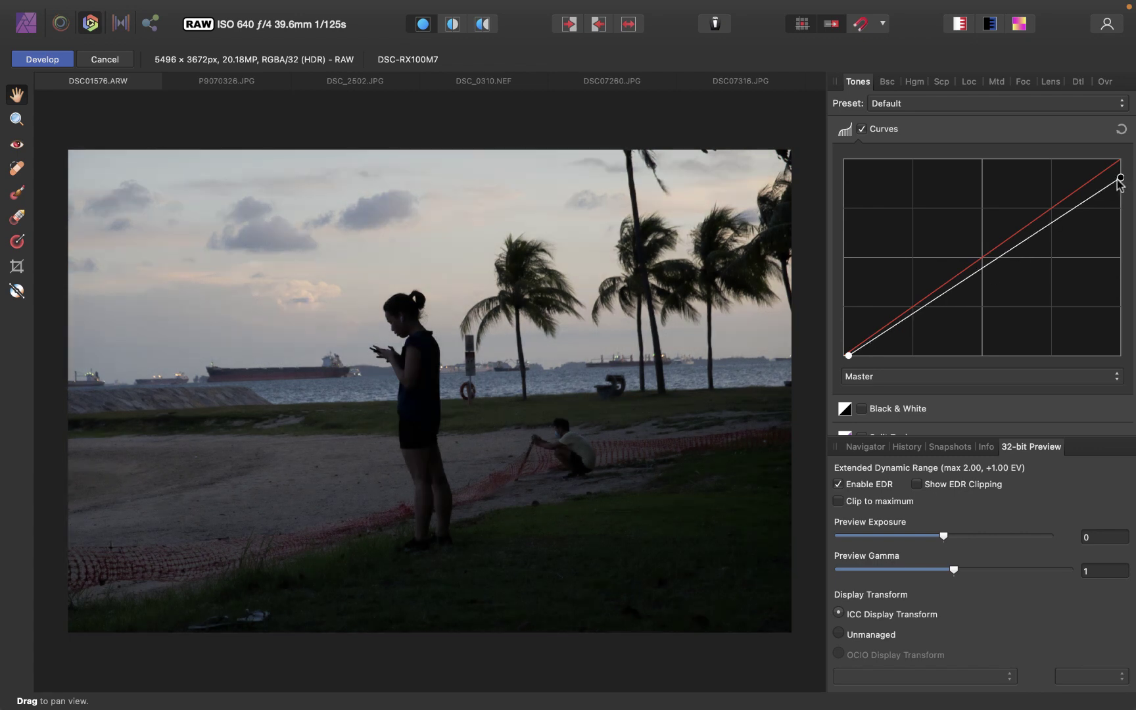
left_click_drag(1119, 179, 1116, 165)
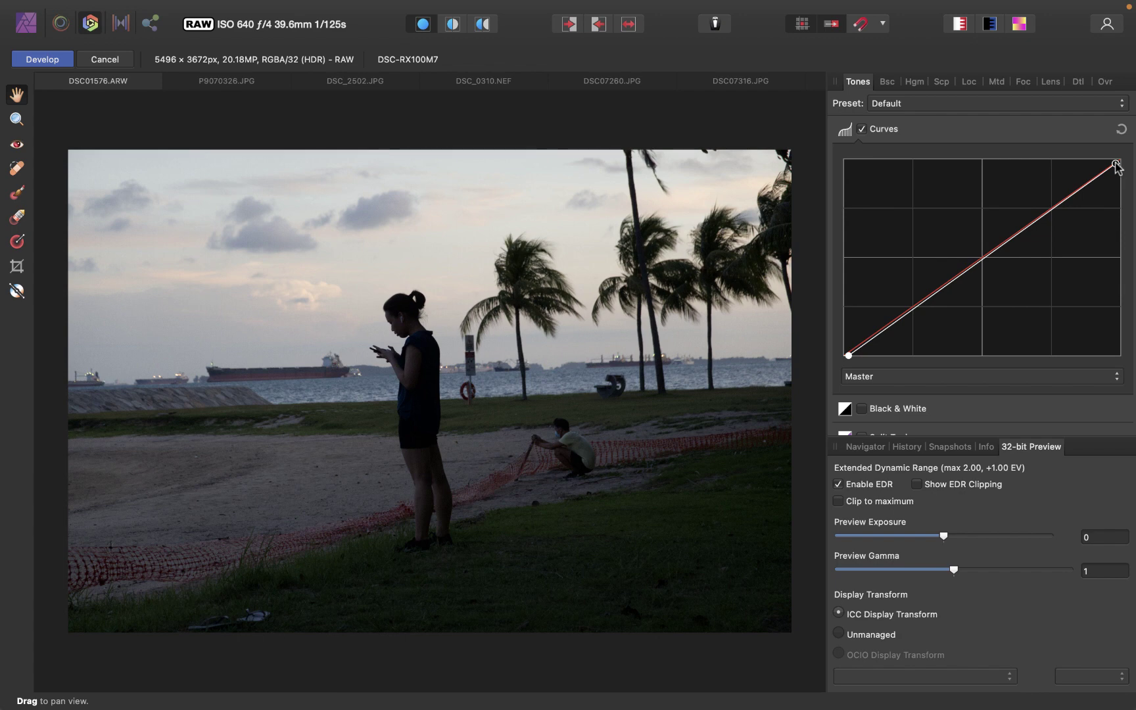
Add a midpoint to the Master curve, try it well above and below the diagonal, and return it to the diagonal
left_click(965, 271)
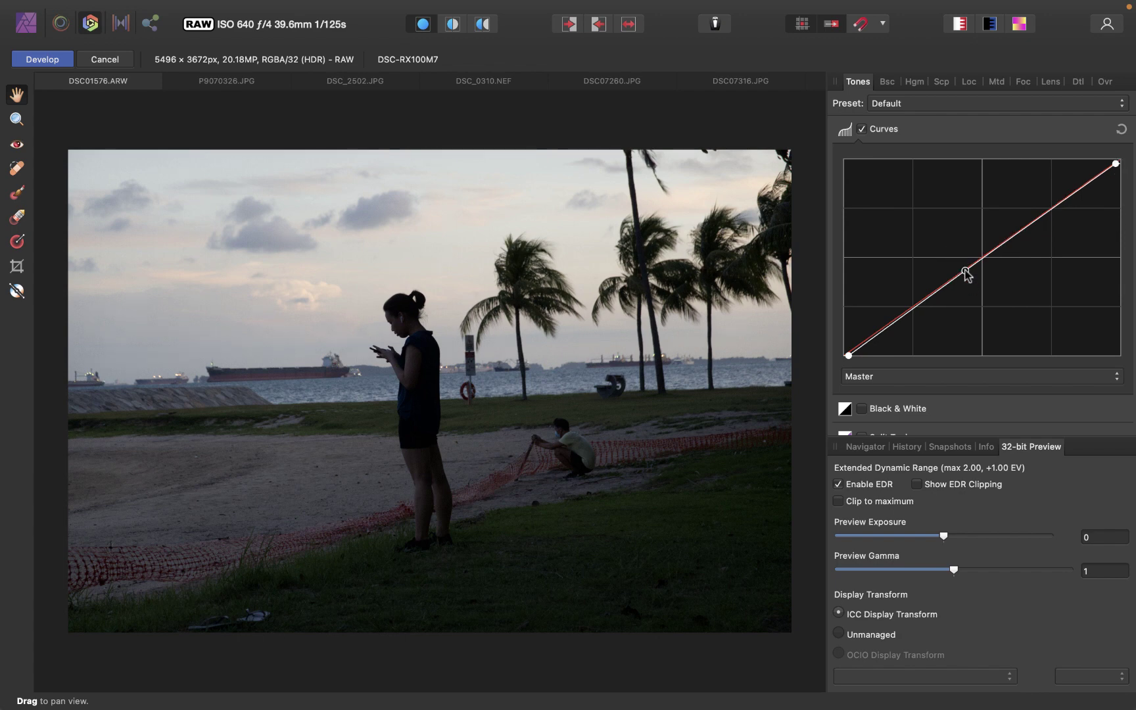
left_click_drag(965, 271, 916, 248)
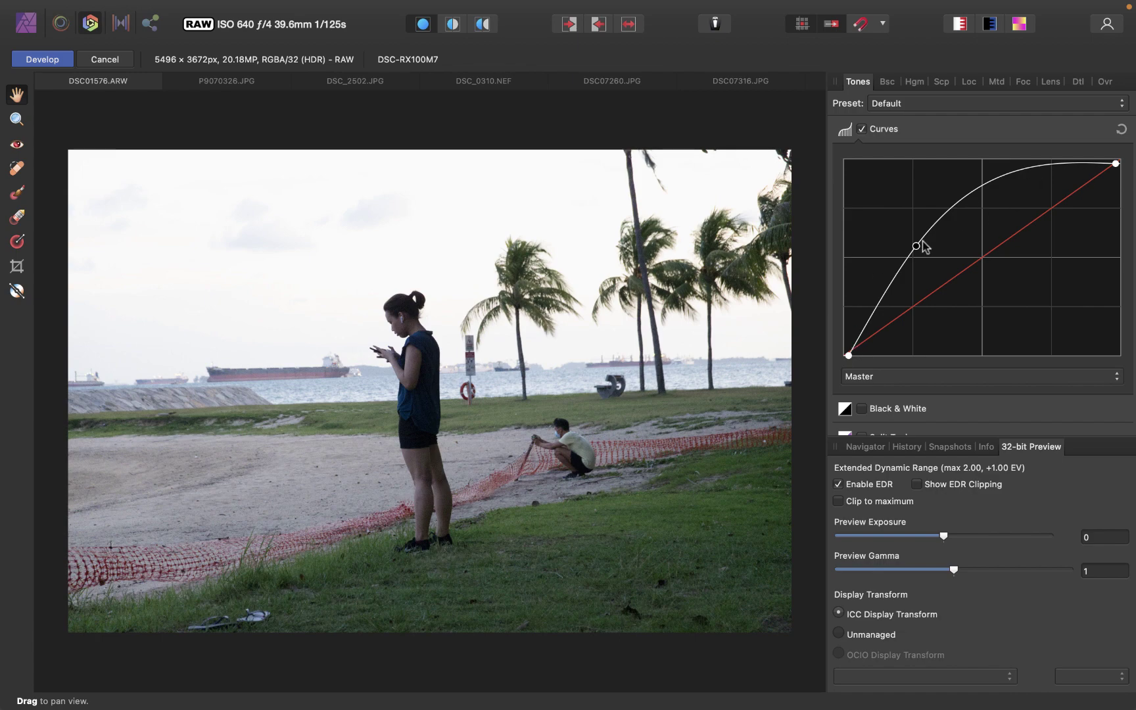
left_click_drag(918, 246, 1005, 307)
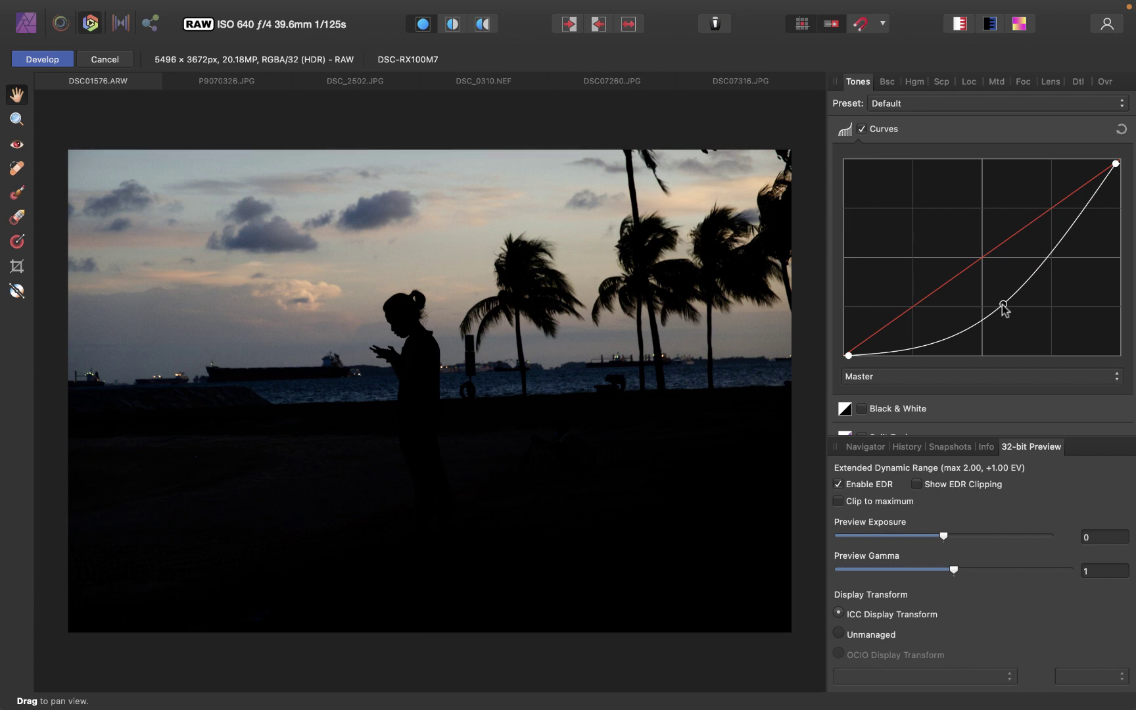
left_click_drag(1004, 309, 968, 269)
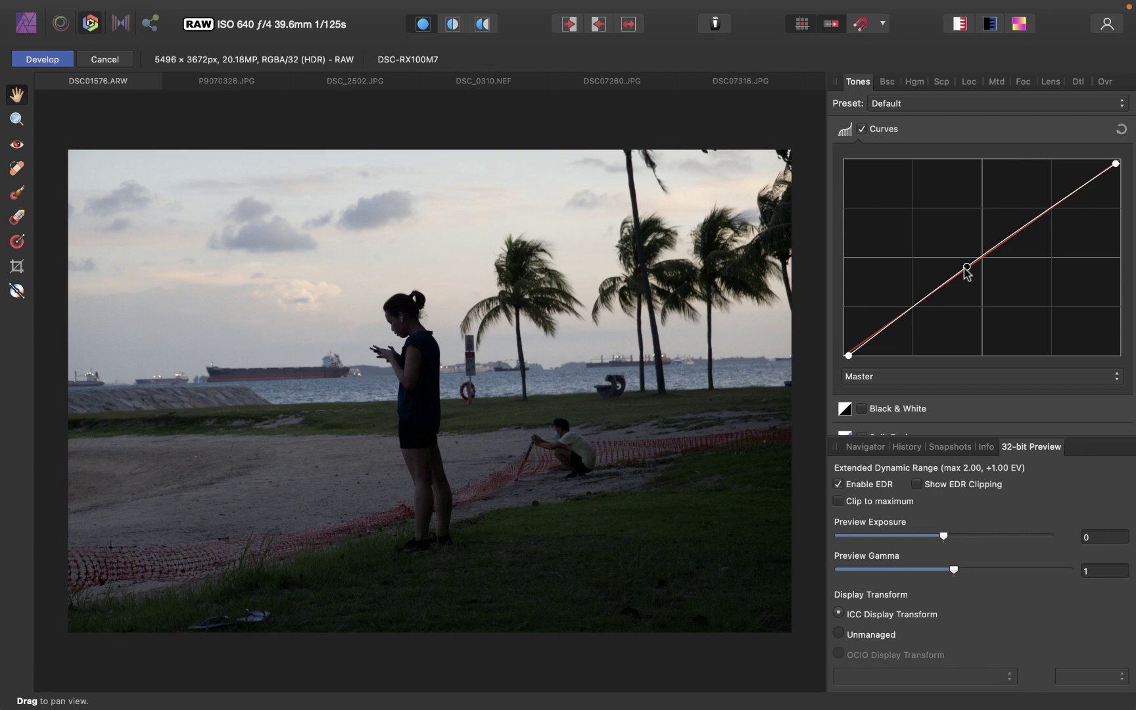
left_click_drag(966, 272, 964, 274)
Shape the Master curve into an S by lowering a shadow point and raising a new highlight point
left_click_drag(964, 270, 908, 325)
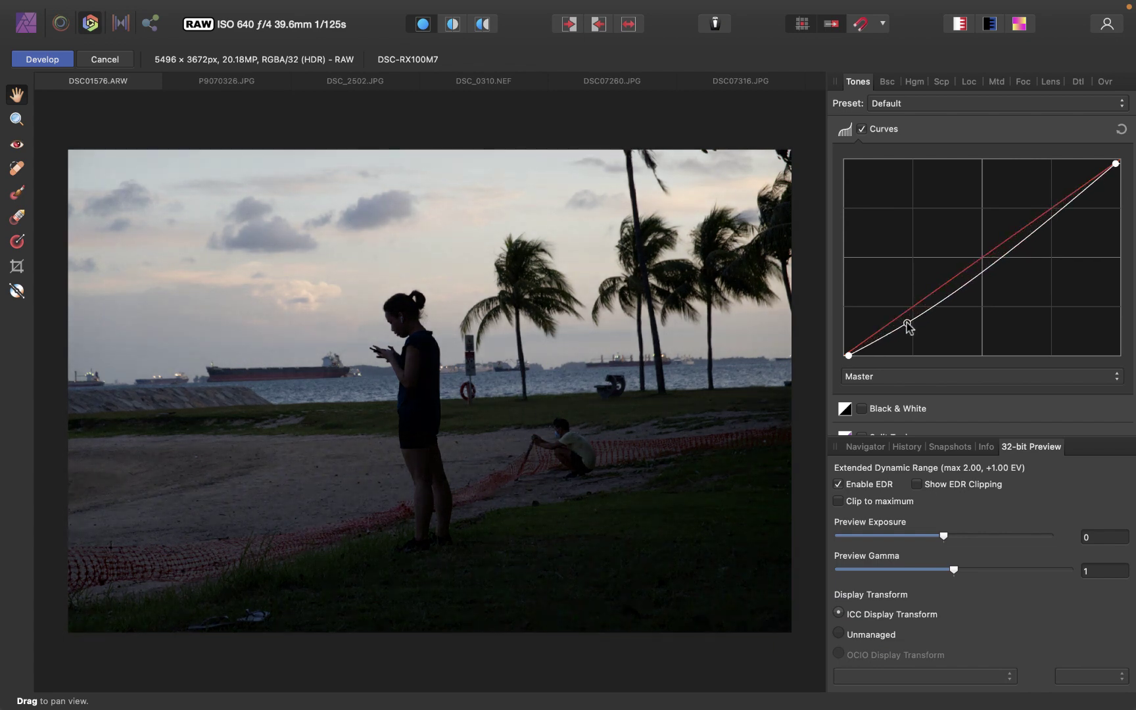
left_click(1036, 240)
left_click_drag(1035, 240, 1012, 221)
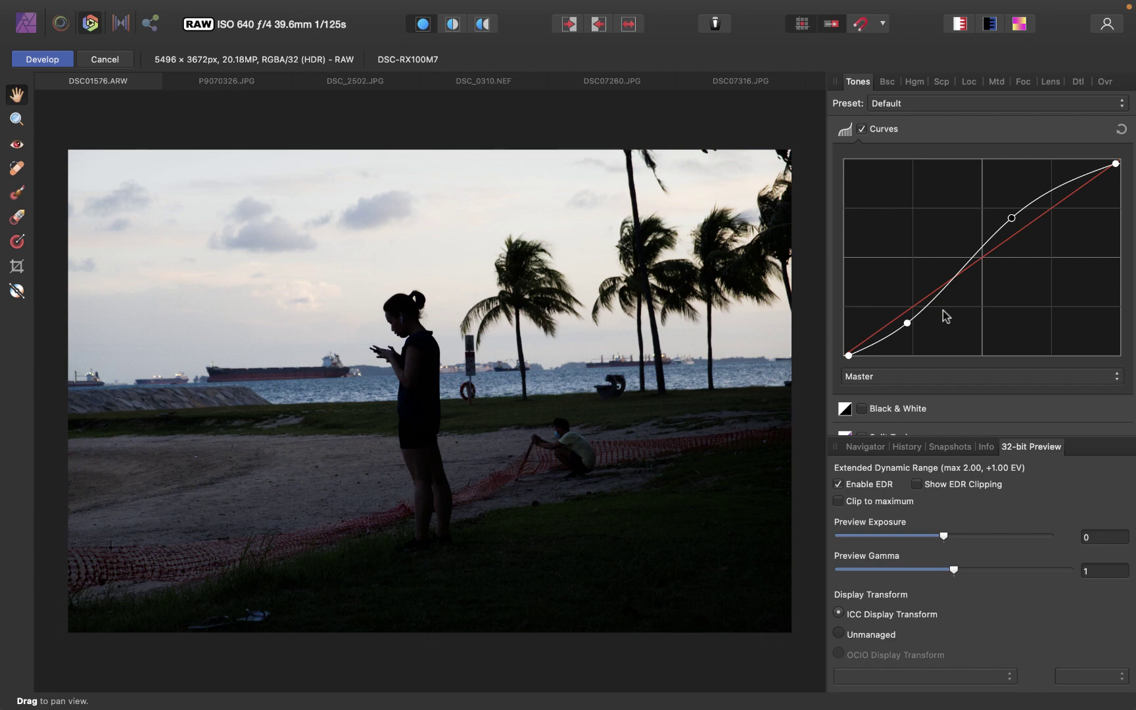
Raise the curve's shadow point and lower its highlight point, and delete both points
left_click_drag(907, 323, 892, 304)
left_click_drag(1012, 219, 1040, 243)
key("Delete")
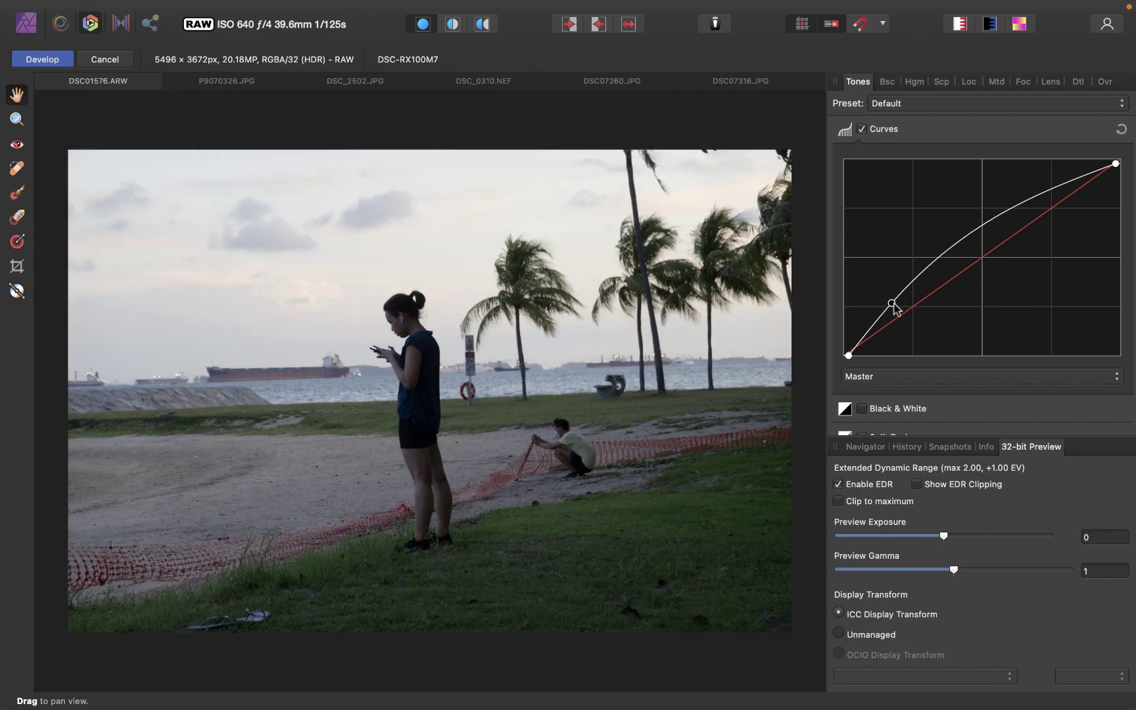
key("Delete")
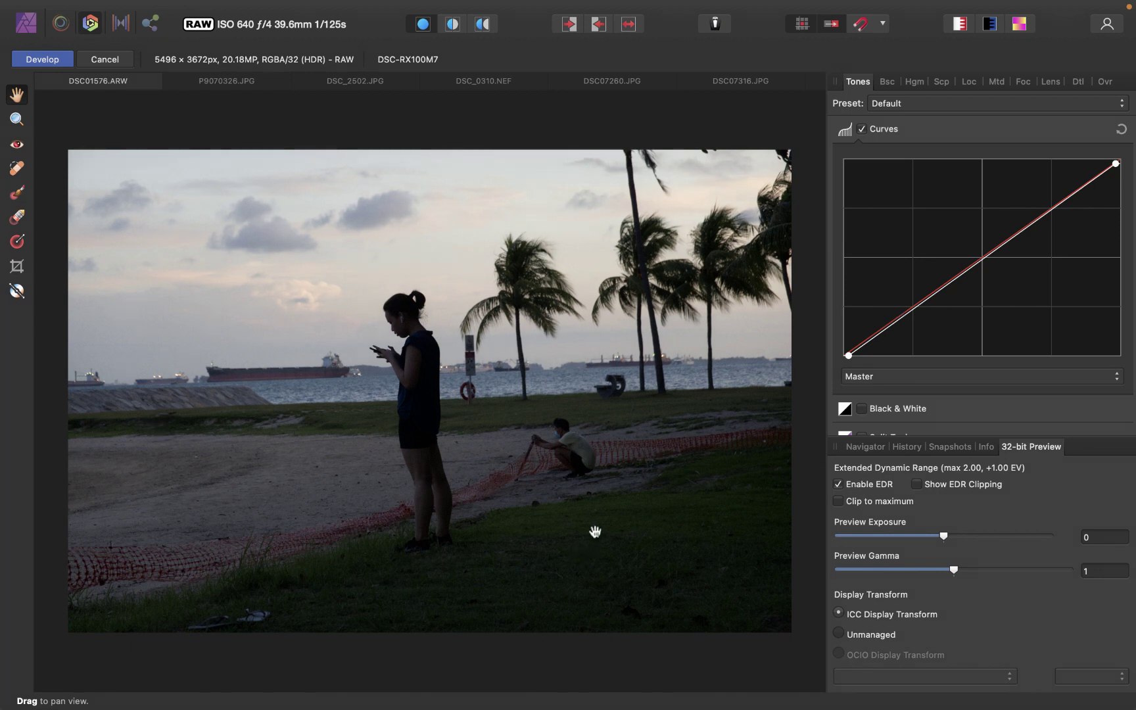
Restore the curve's midpoint, lift the black end slightly and pull the midpoint above the diagonal to brighten the photo
key("ctrl+z")
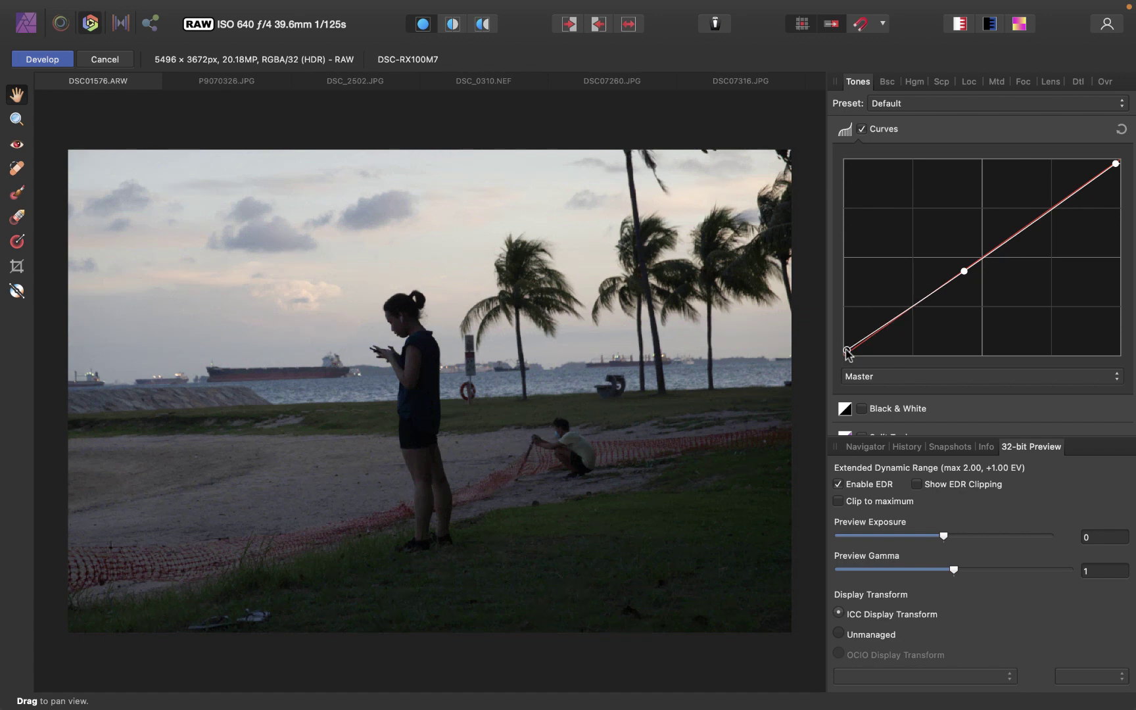
left_click_drag(848, 353, 848, 349)
left_click_drag(964, 275, 943, 254)
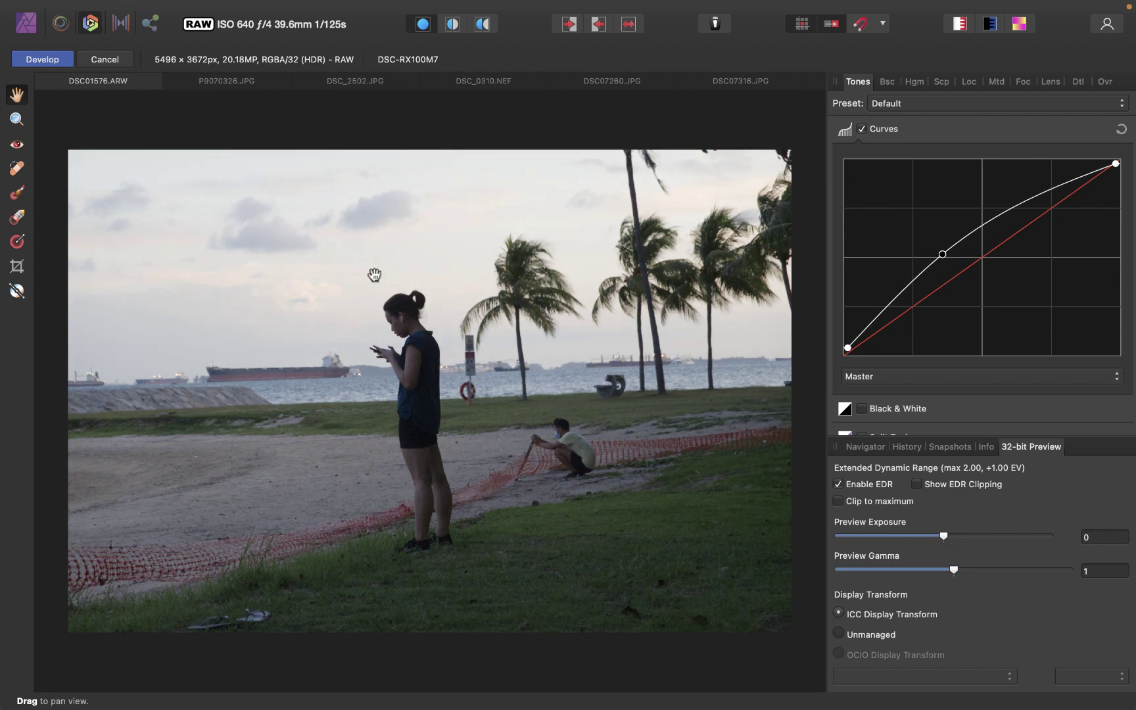
Pull a new highlight point below the diagonal to darken the sky, and reshape the curve by raising the shadow point and lowering the middle one
left_click(1014, 210)
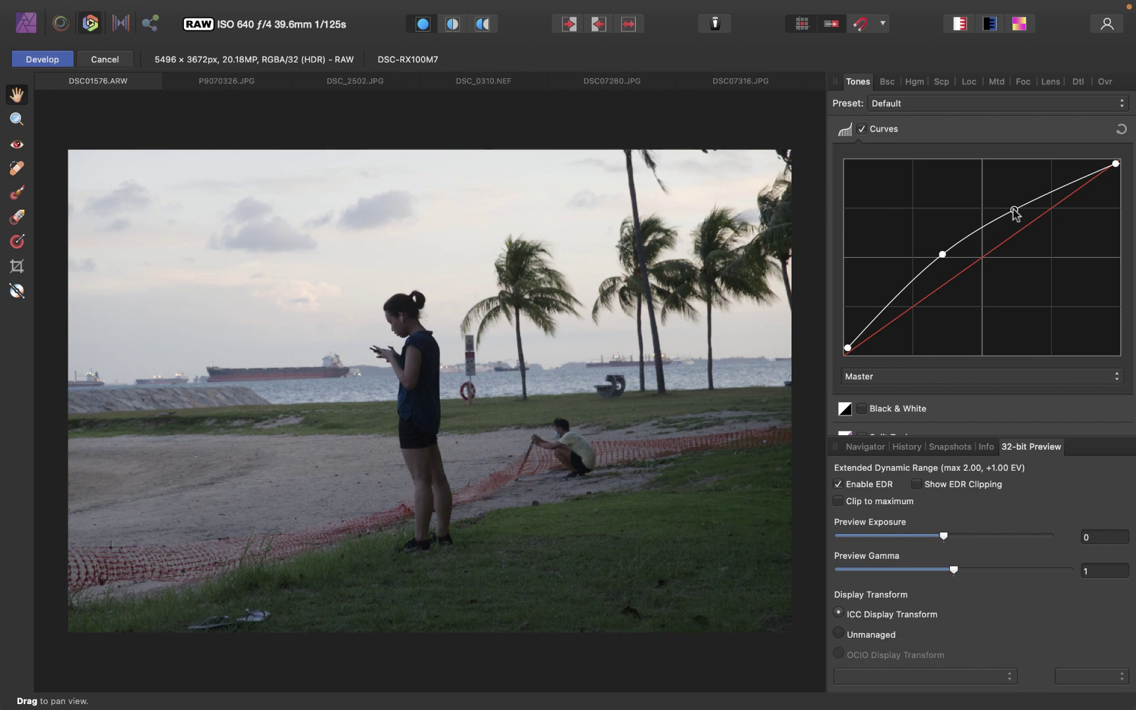
left_click_drag(1014, 210, 1028, 234)
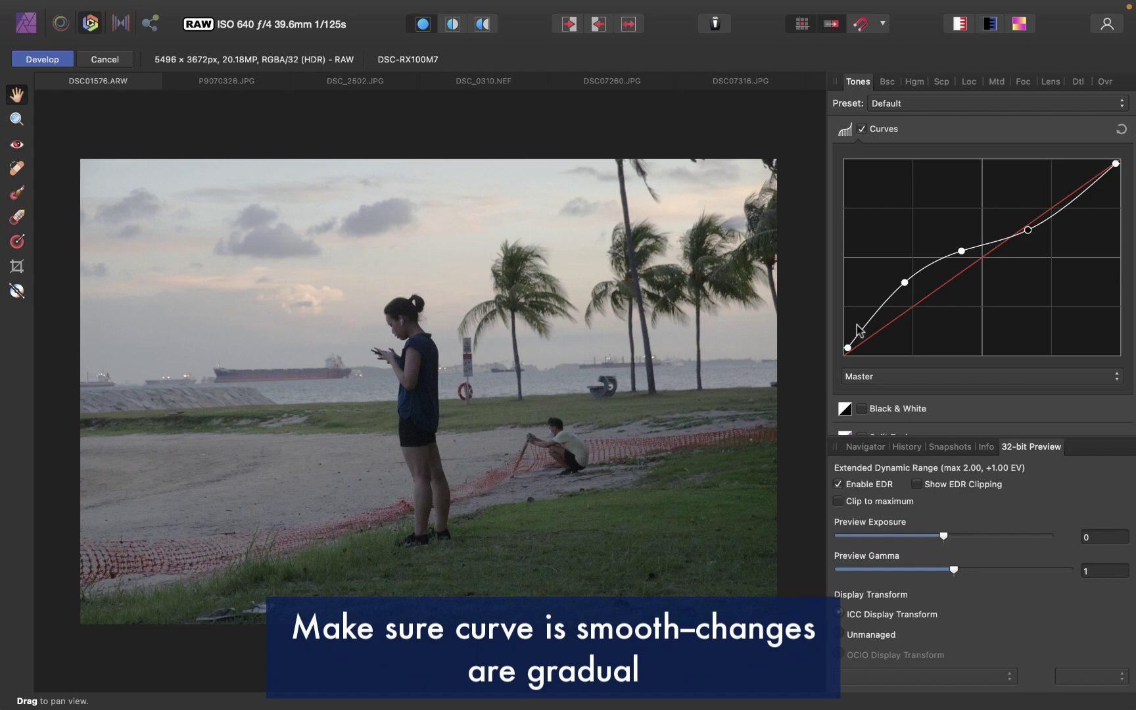
left_click_drag(906, 284, 898, 269)
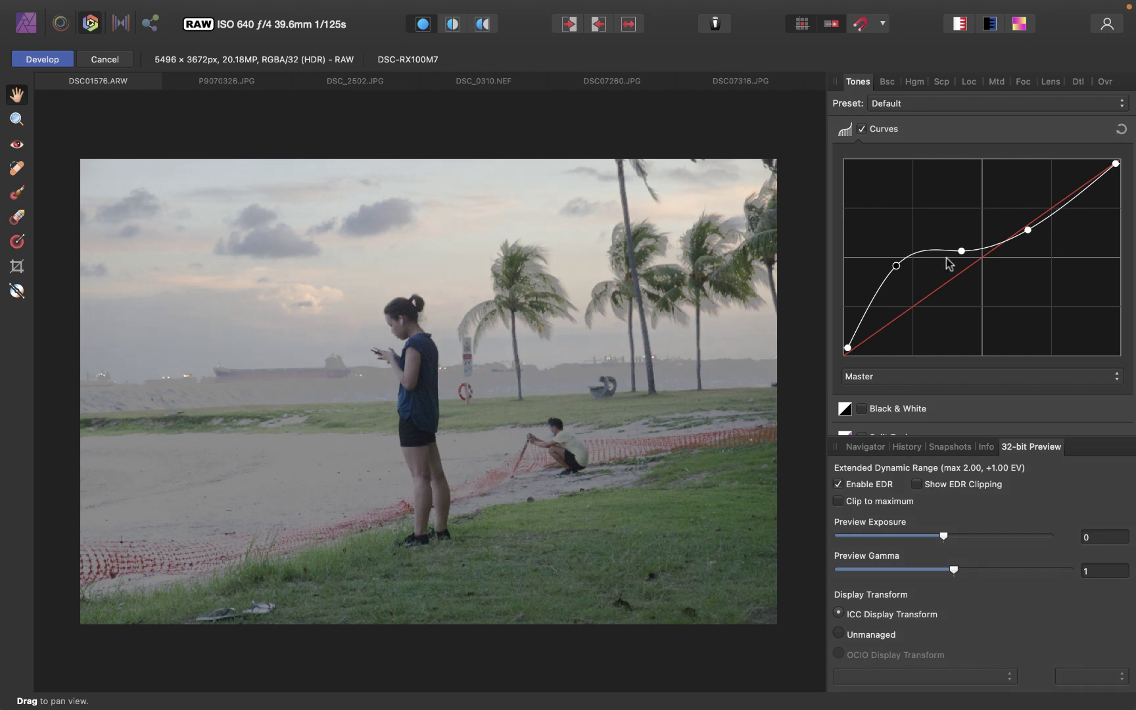
left_click_drag(961, 251, 966, 269)
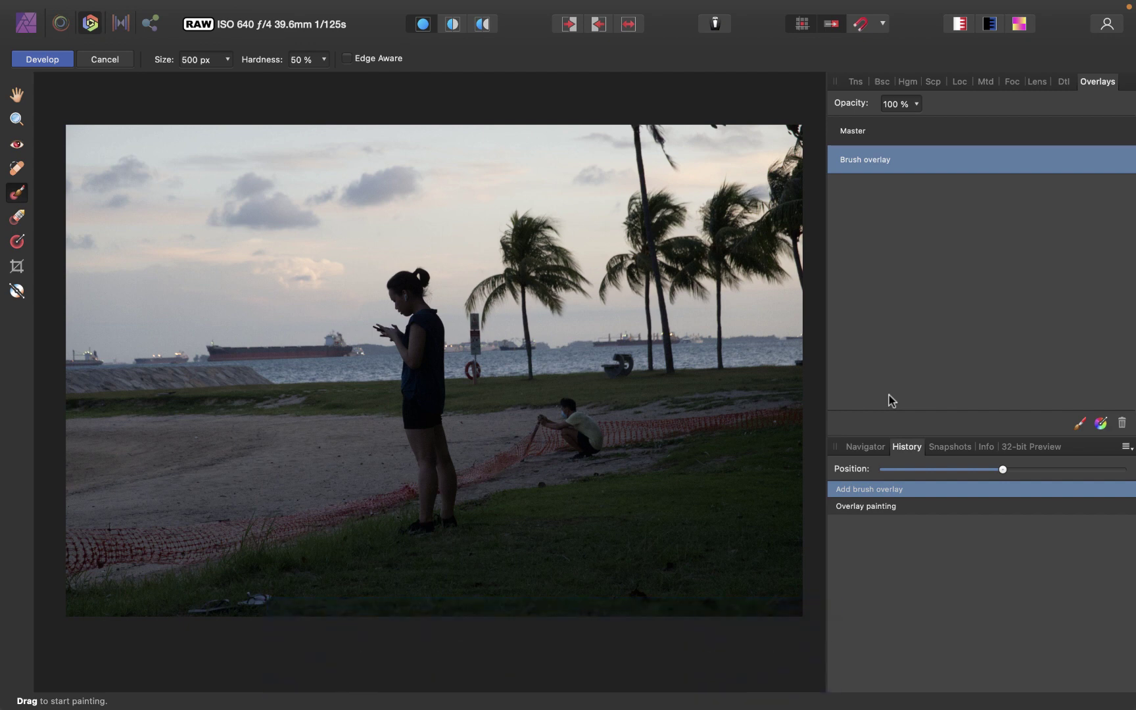
Paint the brush overlay over the standing woman and display the Tones adjustments for it
mouse_move(408, 293)
left_mouse_down()
mouse_move(431, 477)
mouse_move(414, 419)
mouse_move(419, 380)
left_mouse_up()
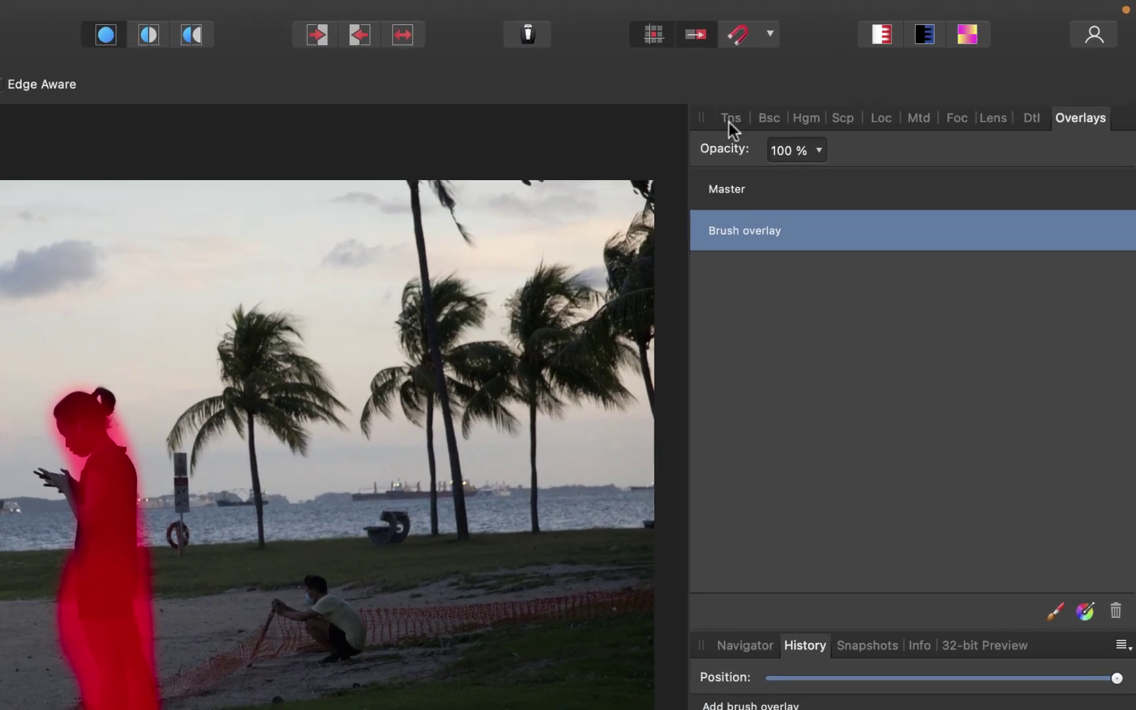
left_click(855, 83)
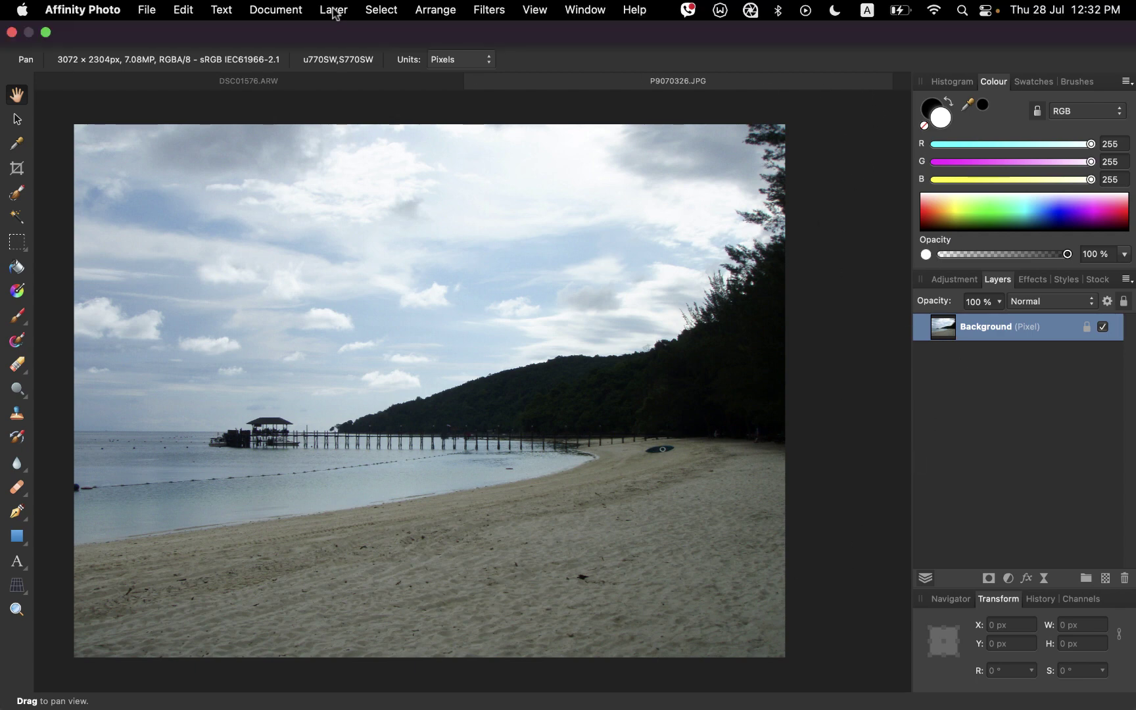
Add a Curves adjustment layer over the whole beach photo and close its settings
left_click(334, 10)
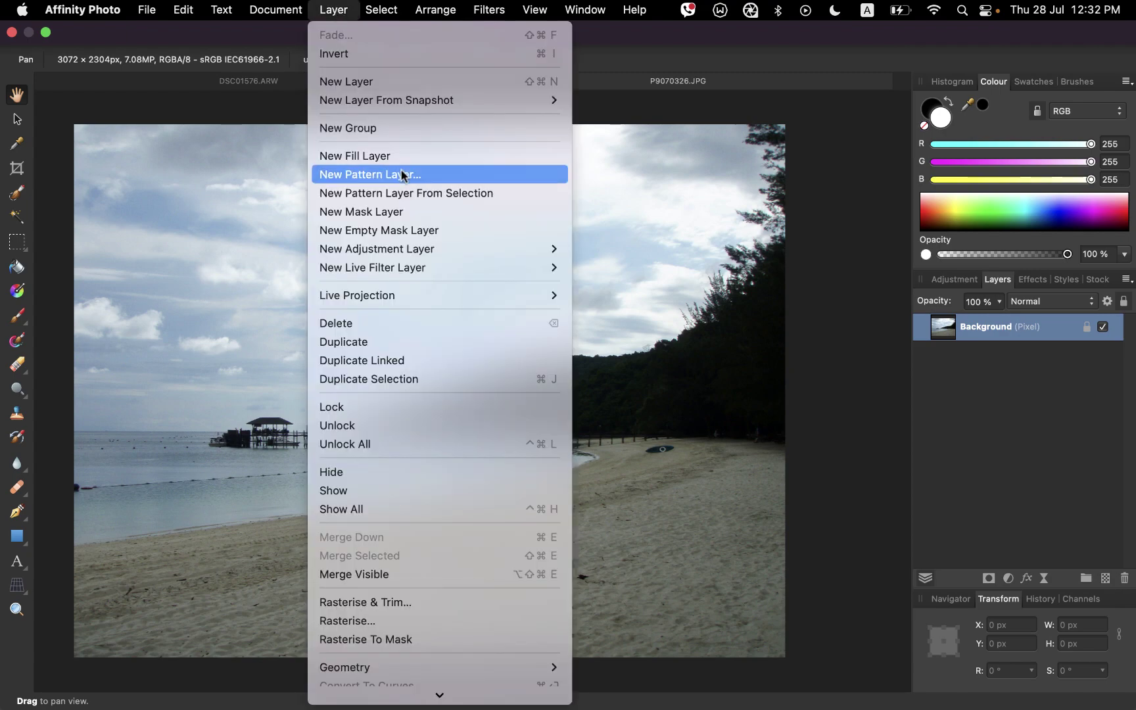
mouse_move(423, 250)
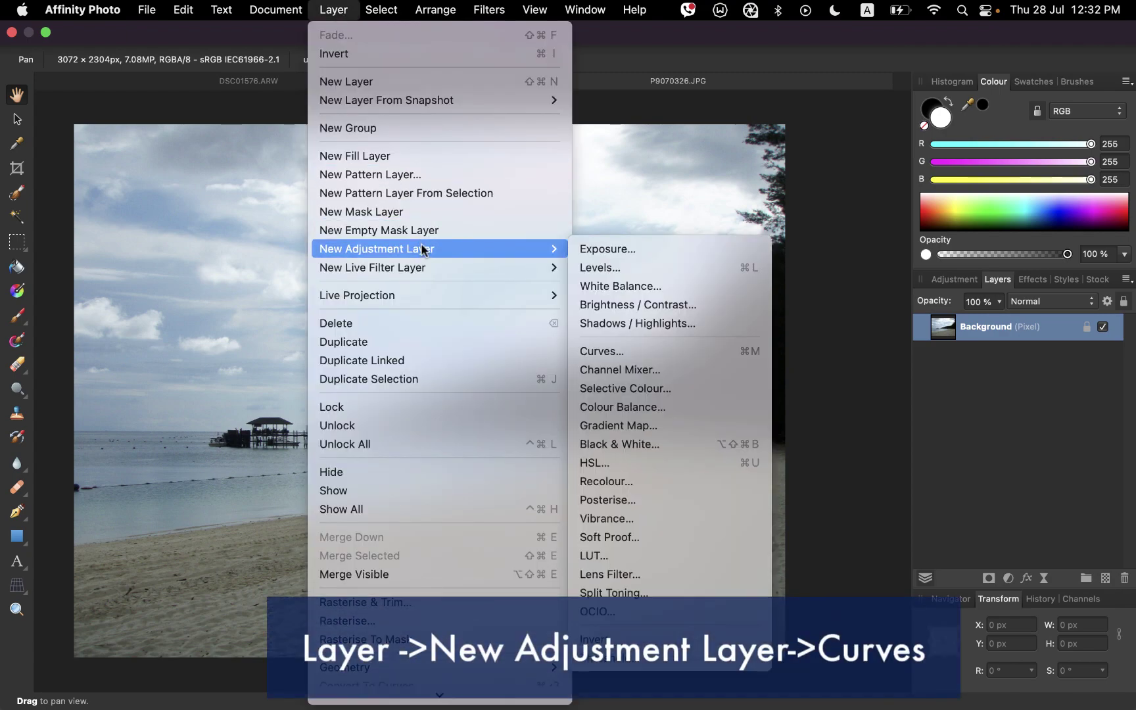
left_click(654, 355)
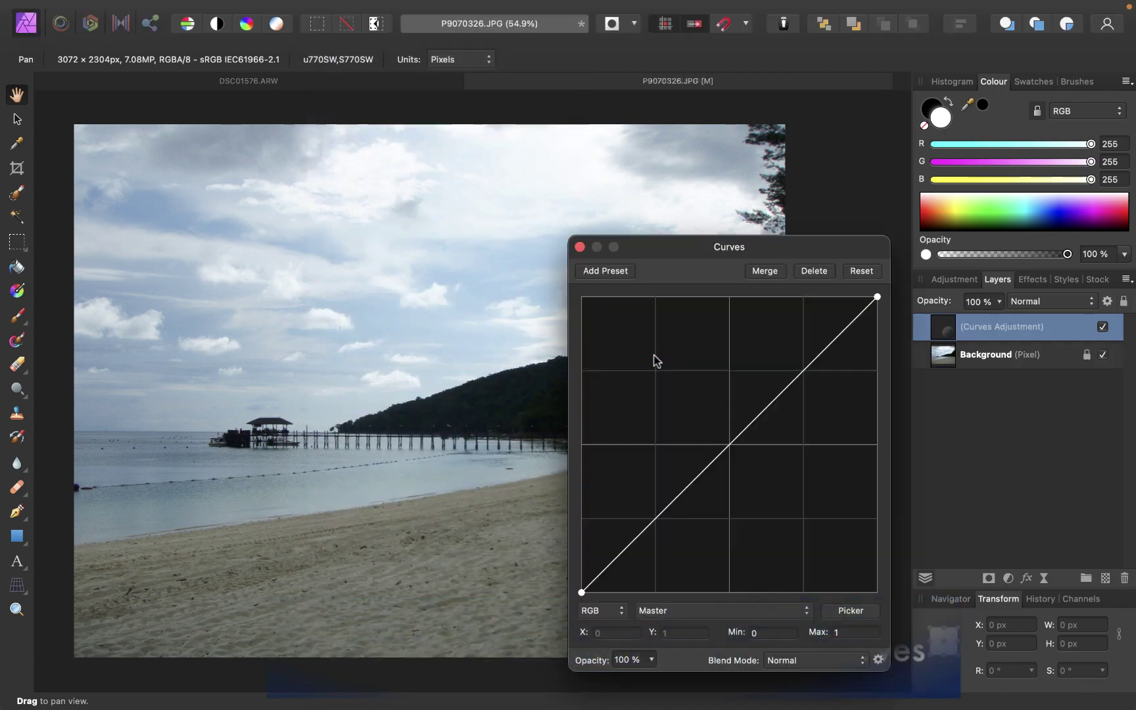
left_click(582, 247)
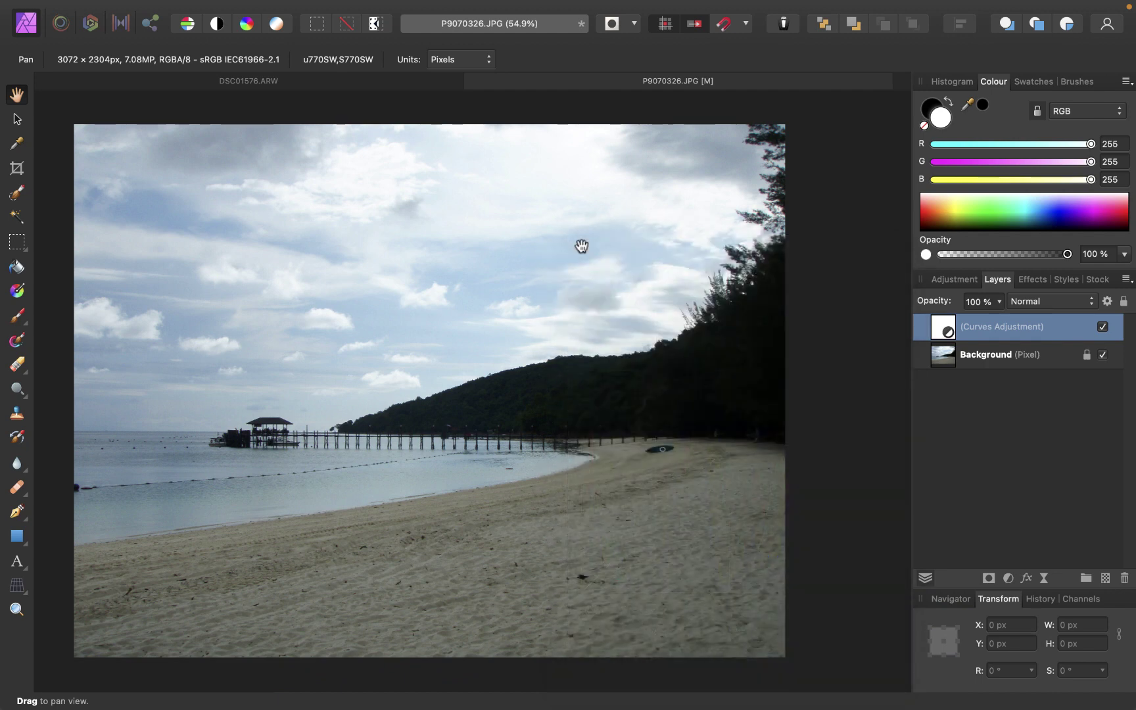
Add a second Curves adjustment layer, move its settings clear of the photo, and remove the Curves layers
key("super+m")
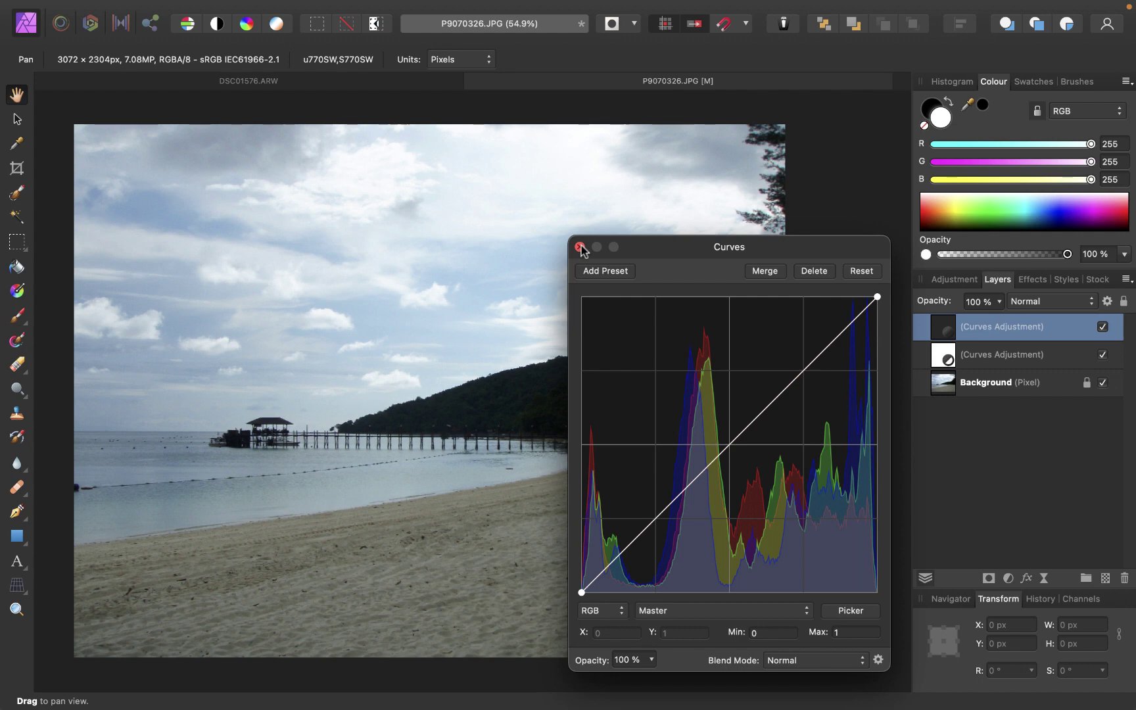
left_click_drag(664, 249, 910, 245)
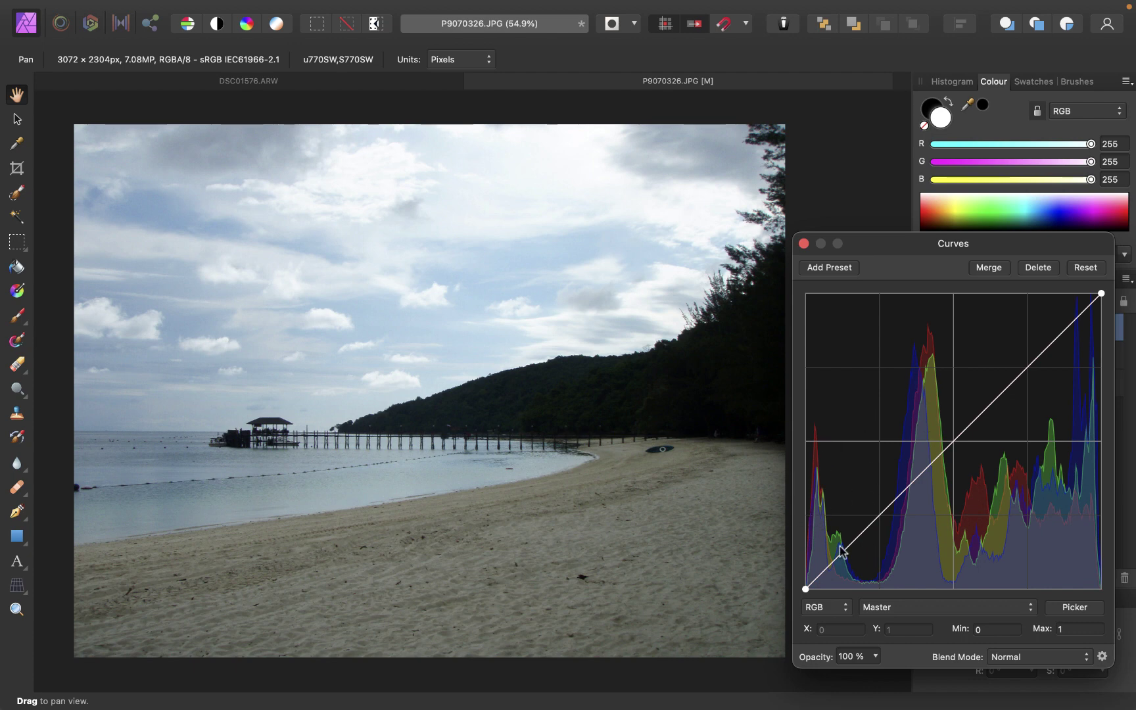
key("Escape")
key("Delete")
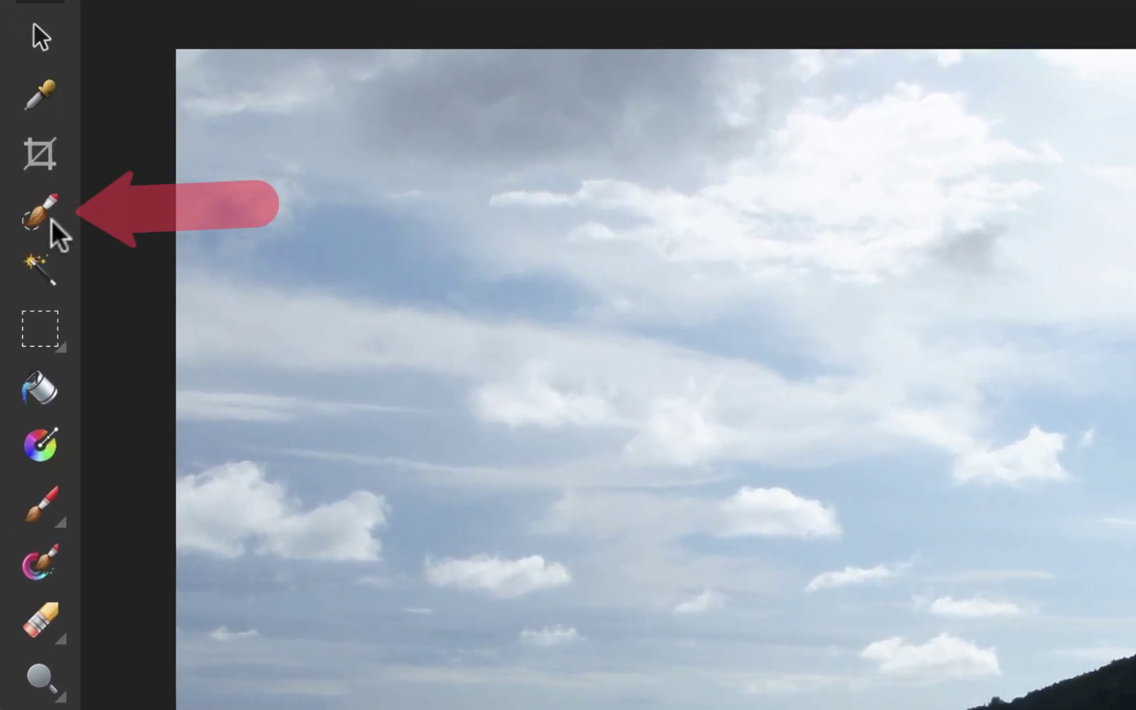
Select the dark hillside and trees with the Selection Brush and add a Curves adjustment layer limited to them
left_click(19, 192)
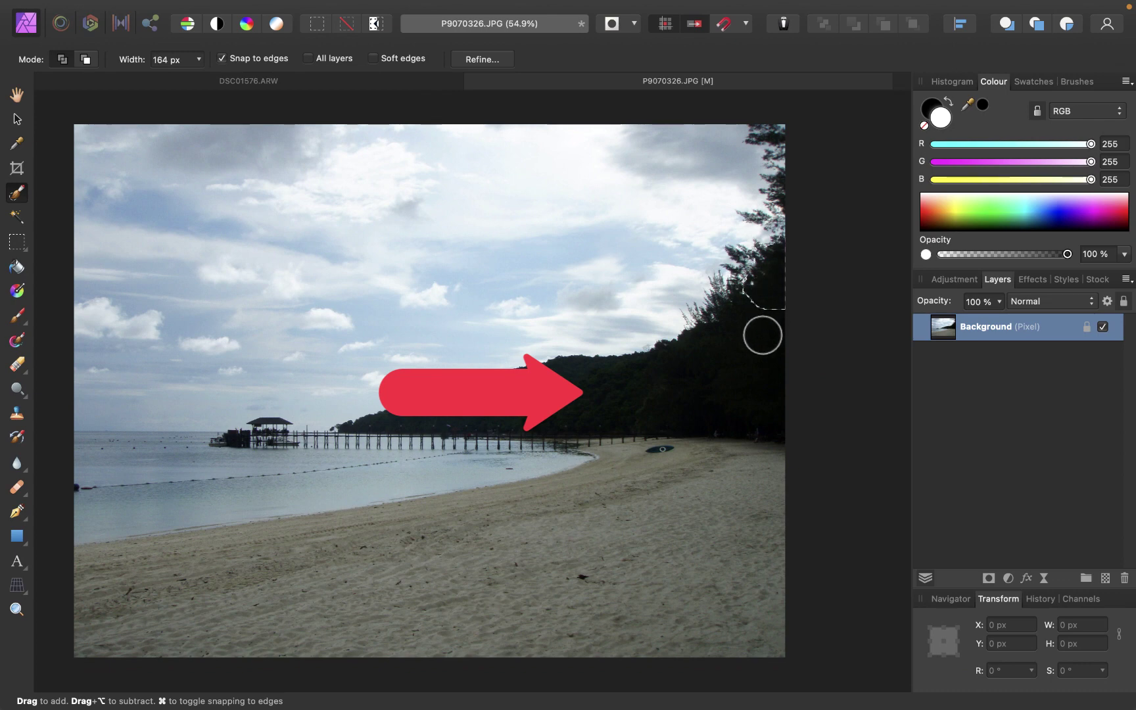
mouse_move(763, 335)
left_mouse_down()
mouse_move(737, 337)
mouse_move(730, 373)
left_mouse_up()
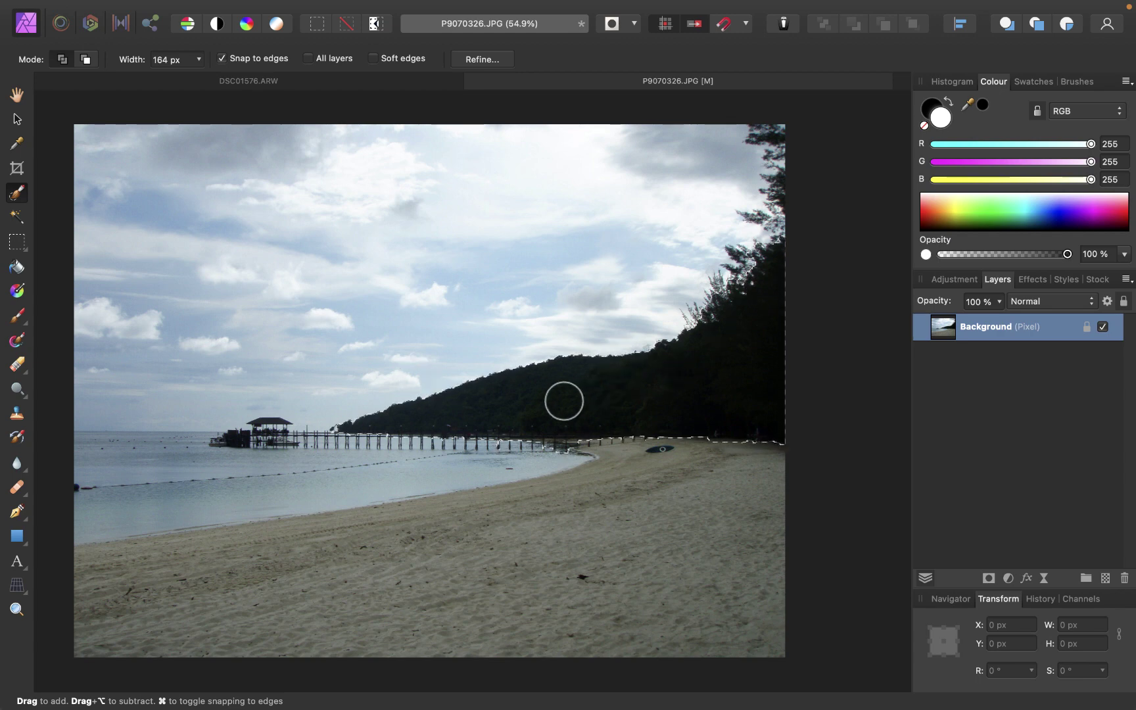
mouse_move(418, 3)
left_click(332, 9)
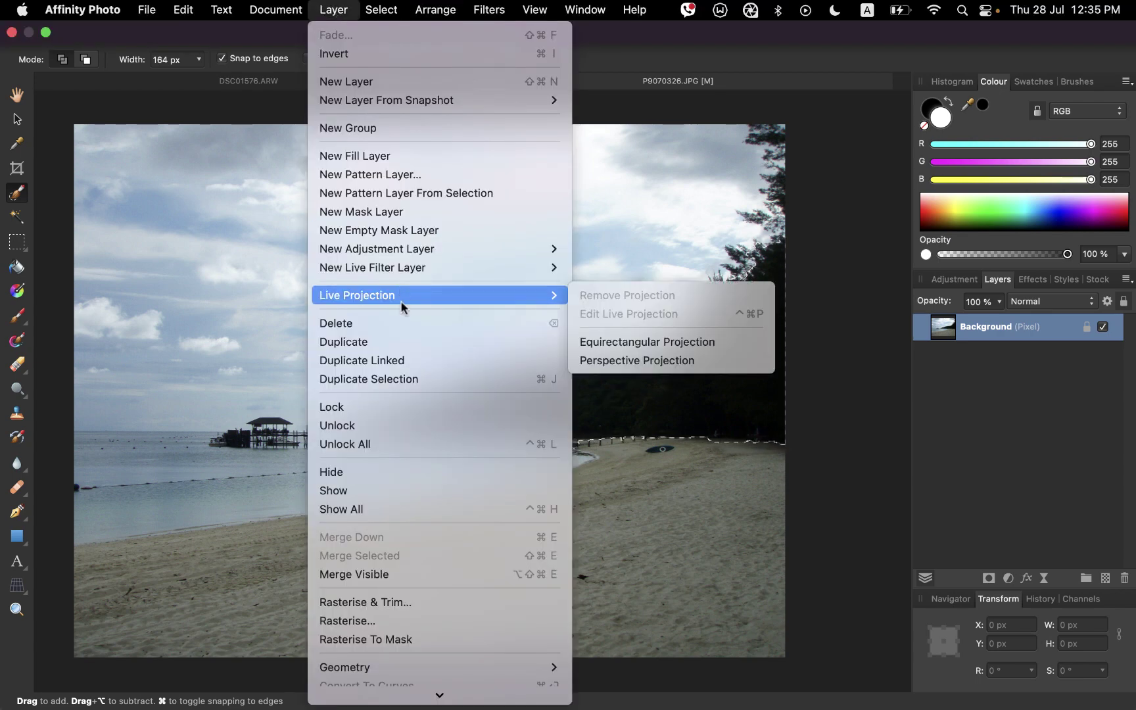
mouse_move(375, 249)
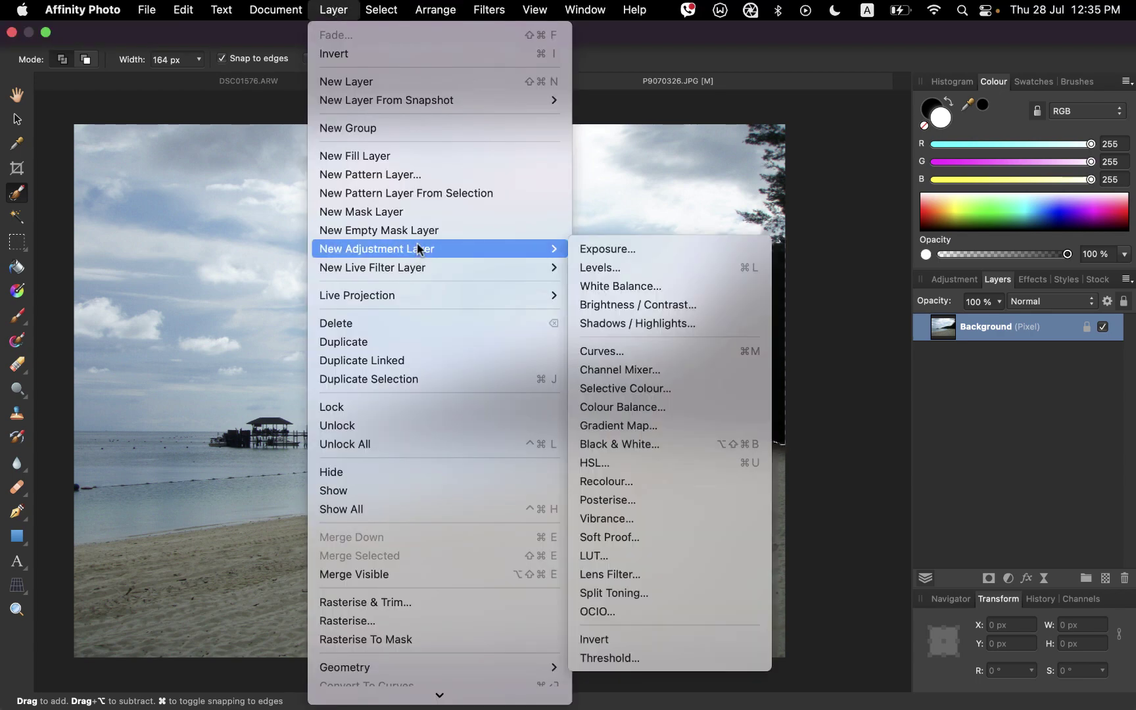
left_click(644, 352)
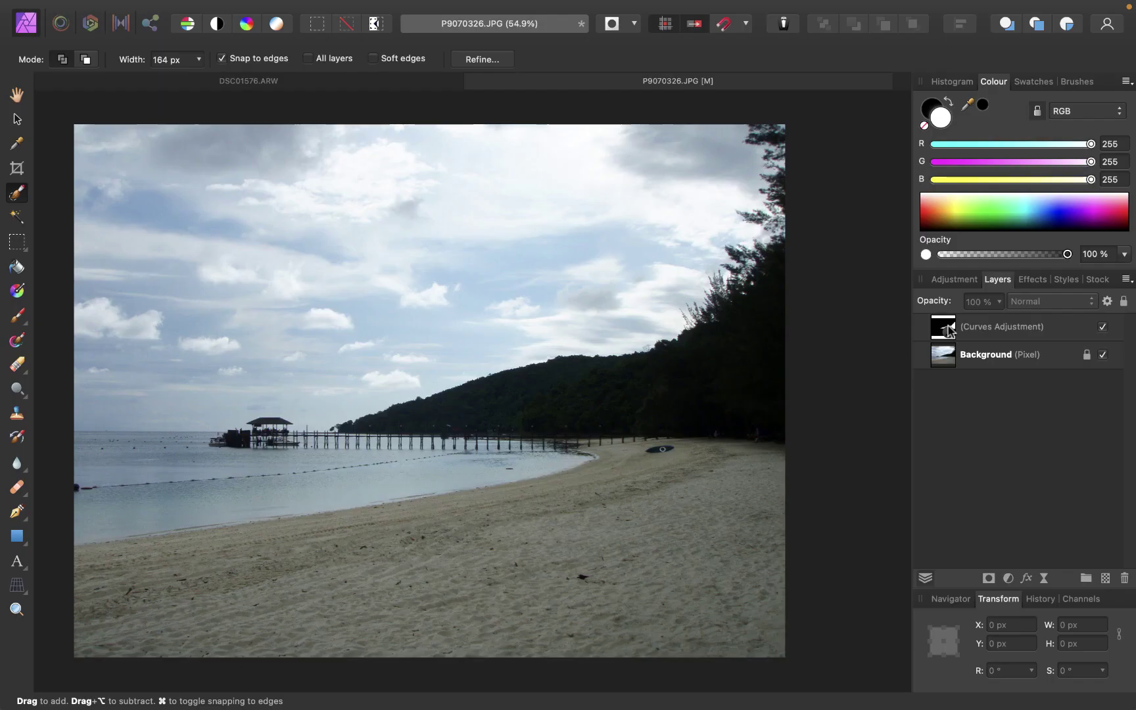
Brighten the hillside and trees by pulling their curve to about X 0.334, Y 0.551 and adding a shadow point
double_click(947, 332)
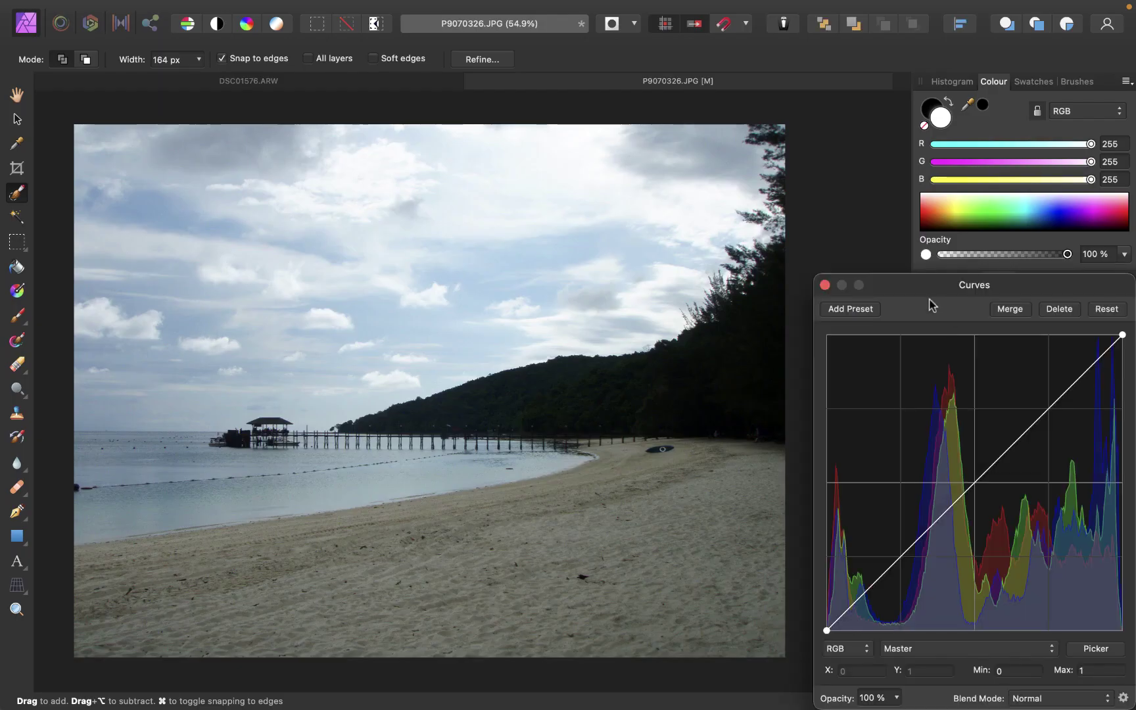
mouse_move(972, 494)
left_mouse_down()
mouse_move(943, 464)
mouse_move(925, 470)
left_mouse_up()
left_click(846, 593)
left_click(925, 468)
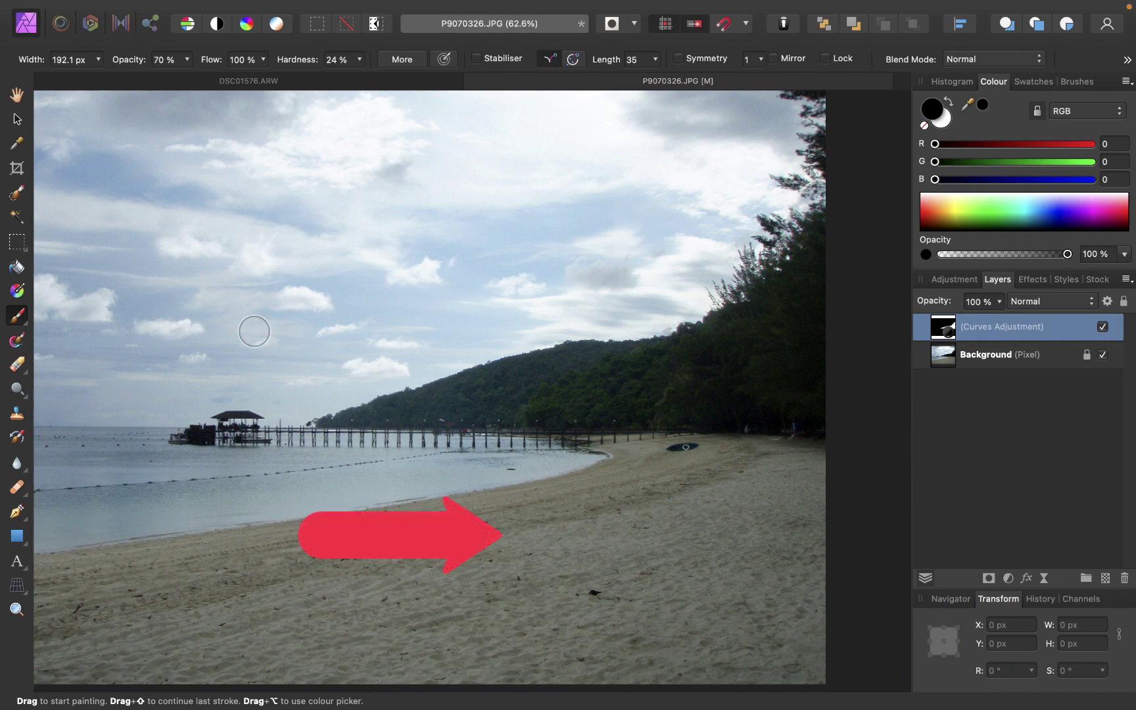
Select the sea and the sandy beach with the Selection Brush and add a Curves adjustment layer for them
left_click(17, 192)
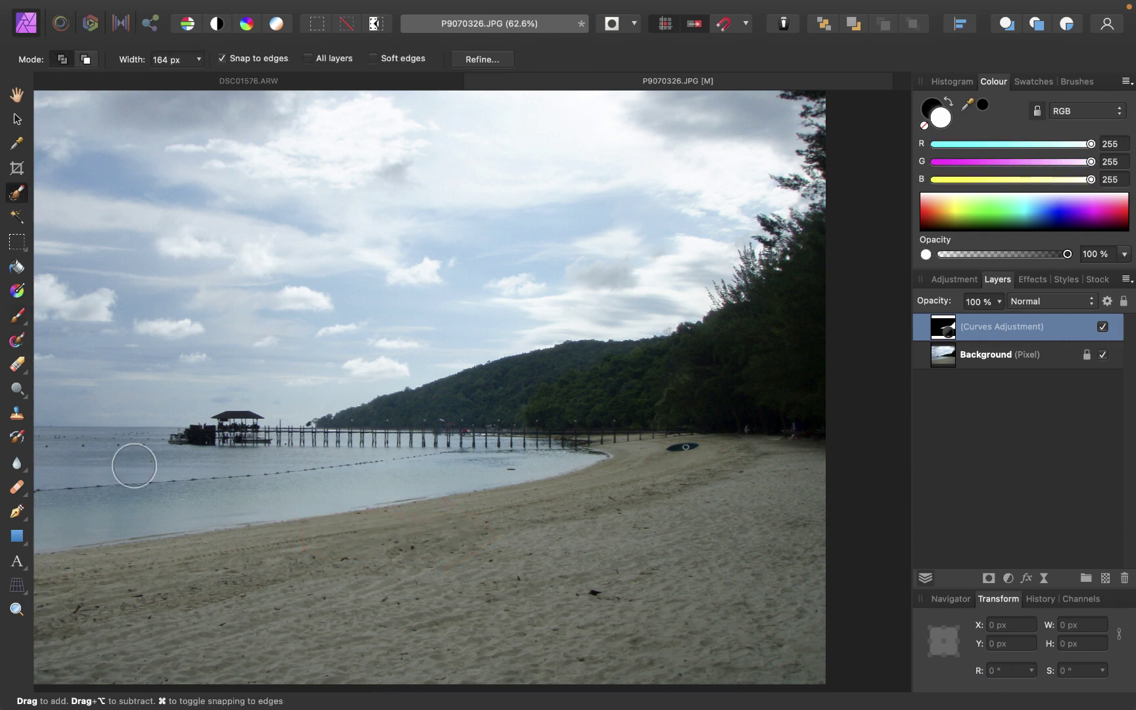
mouse_move(59, 452)
left_mouse_down()
mouse_move(815, 493)
mouse_move(812, 599)
mouse_move(492, 459)
left_mouse_up()
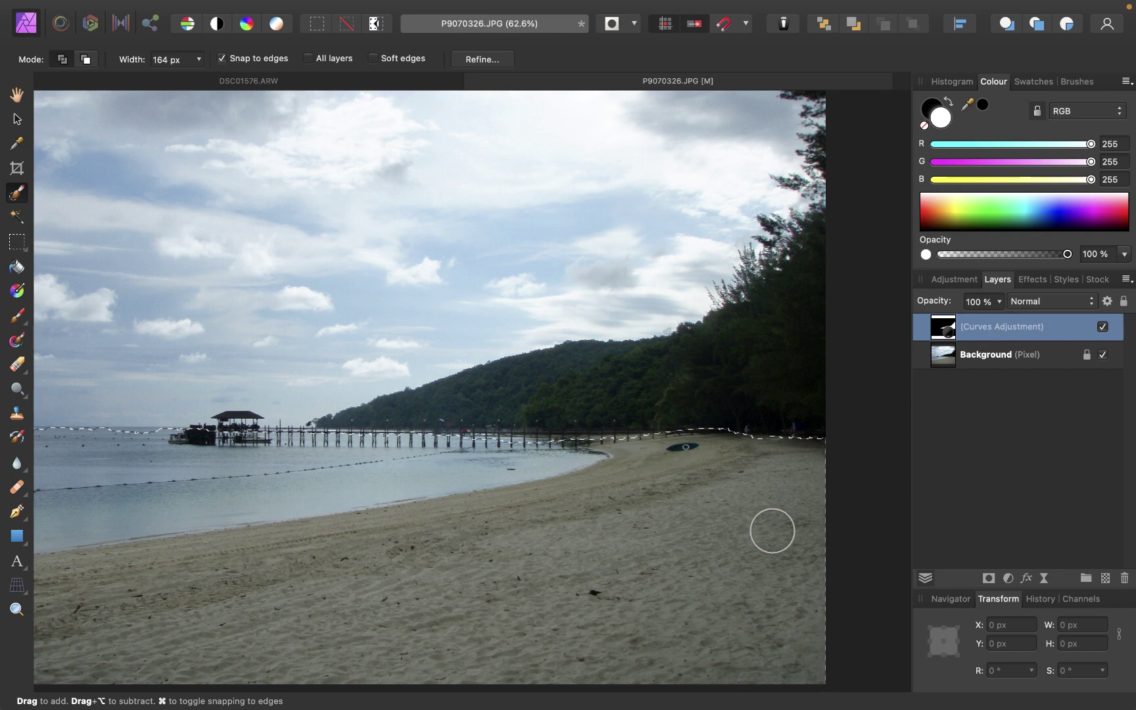
key("super+m")
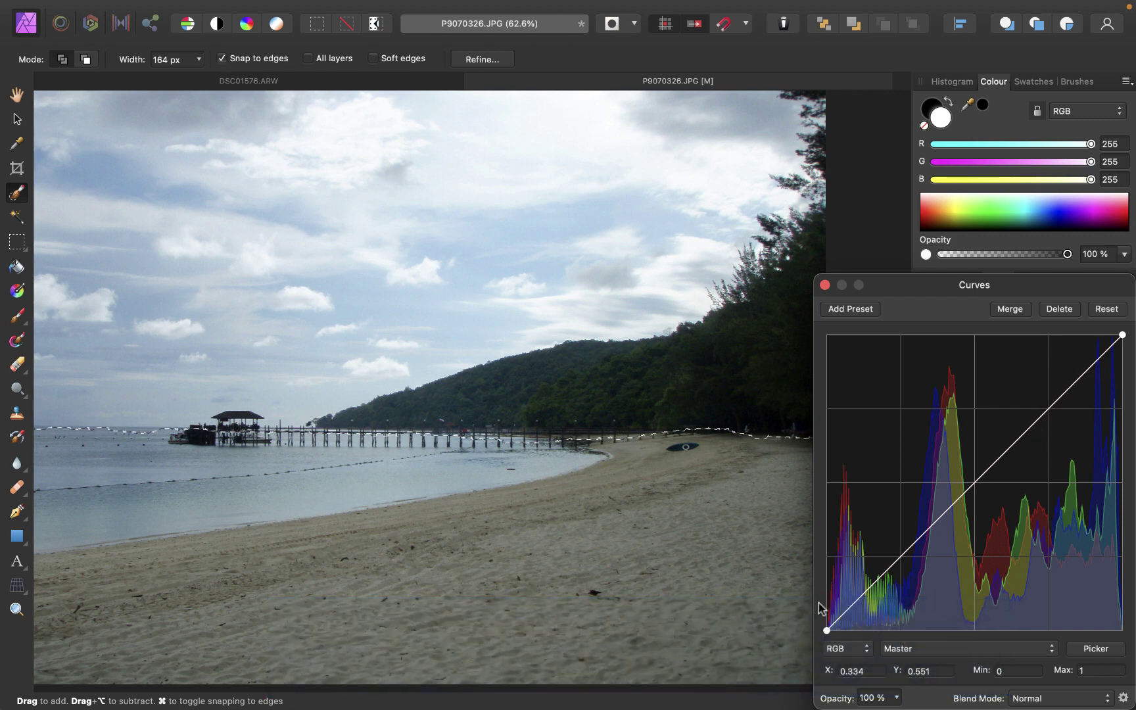
Raise the sea and beach curve's lighter tones above the diagonal and pull a darker-tone point slightly below it for contrast
left_click(1030, 435)
left_click_drag(1030, 434, 1015, 427)
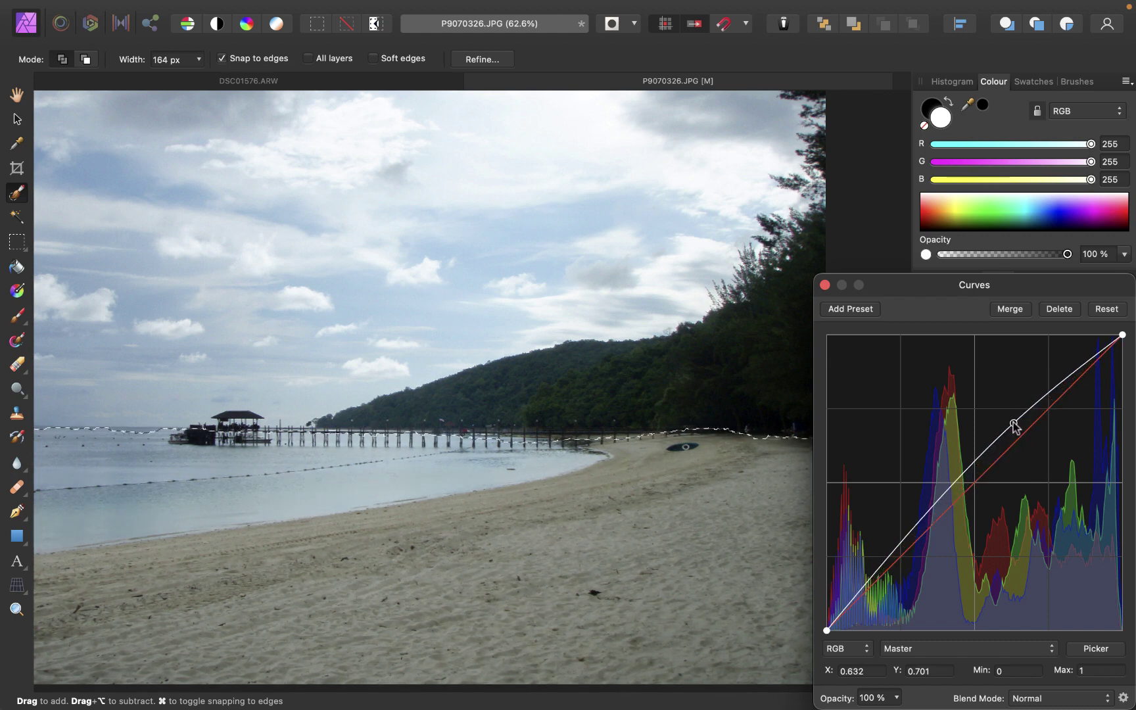
left_click(906, 544)
mouse_move(906, 546)
left_mouse_down()
mouse_move(937, 567)
mouse_move(918, 551)
left_mouse_up()
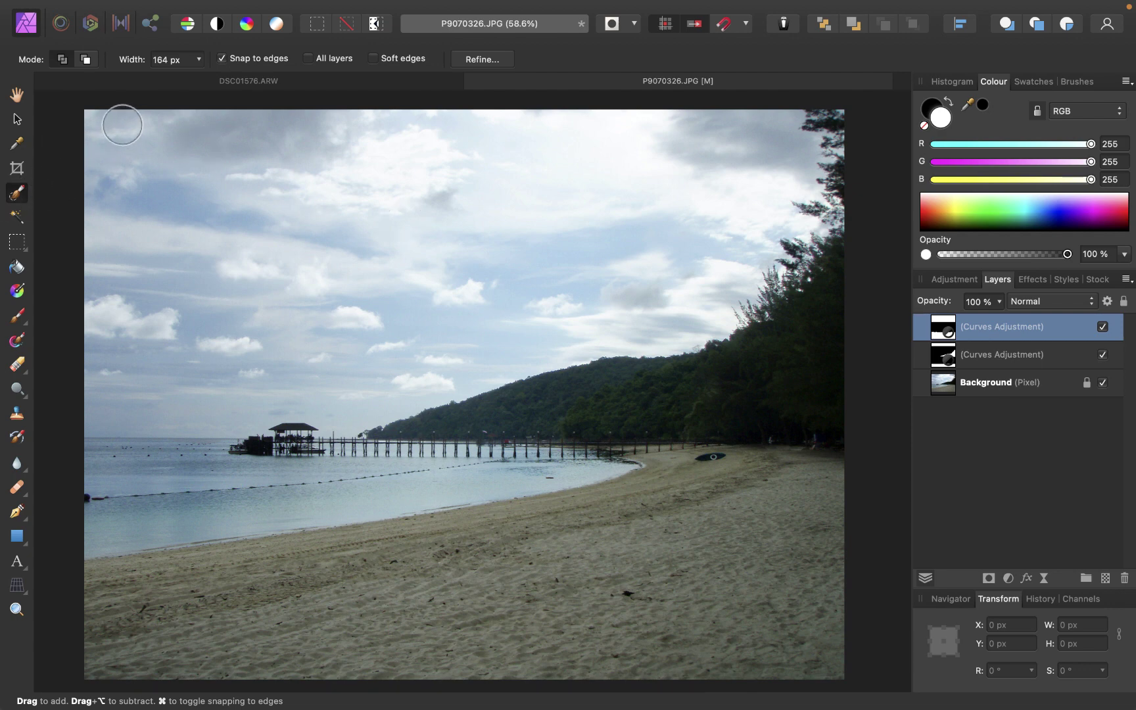
Select the sky with the Selection Brush, narrow the brush to 11 px, and correct the selection around the jetty pavilion's roof
left_click_drag(94, 116, 312, 139)
mouse_move(398, 139)
left_mouse_down()
mouse_move(733, 124)
mouse_move(500, 347)
mouse_move(189, 373)
left_mouse_up()
scroll(492, 373, "up", 5)
scroll(692, 274, "down", 3)
scroll(122, 312, "up", 6)
scroll(544, 319, "up", 4)
key("bracketleft")
key("bracketleft")
key("bracketleft")
key("bracketleft")
key("bracketleft")
scroll(450, 401, "up", 5)
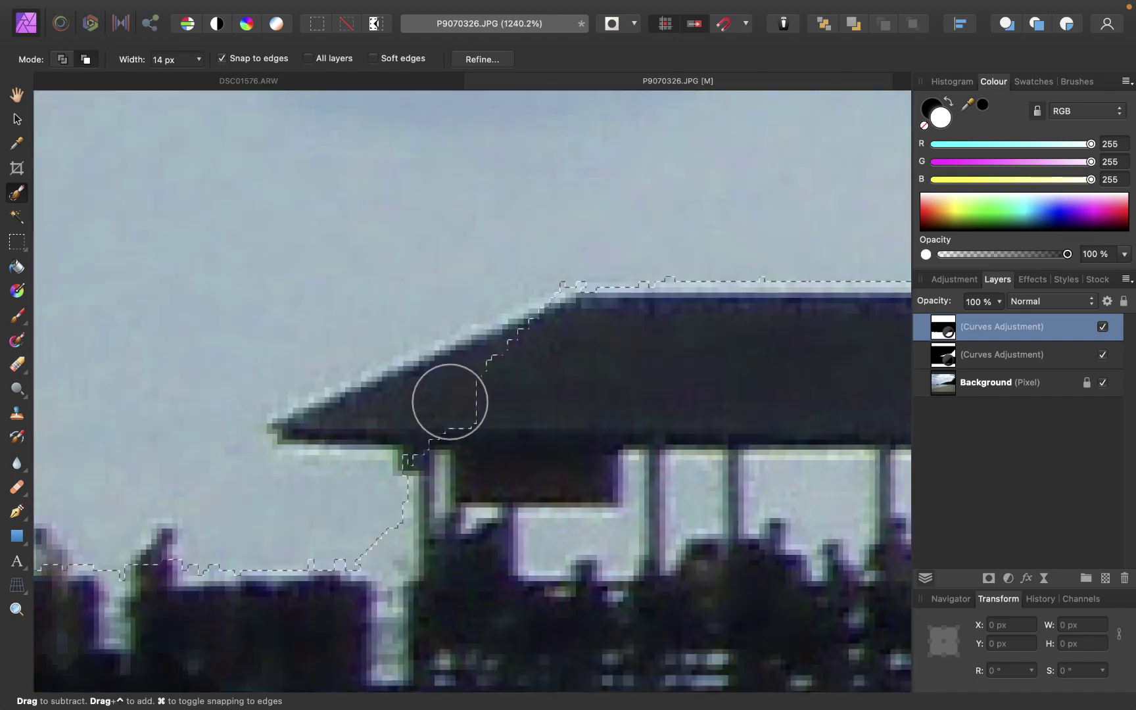
scroll(650, 404, "down", 10)
scroll(650, 404, "down", 3)
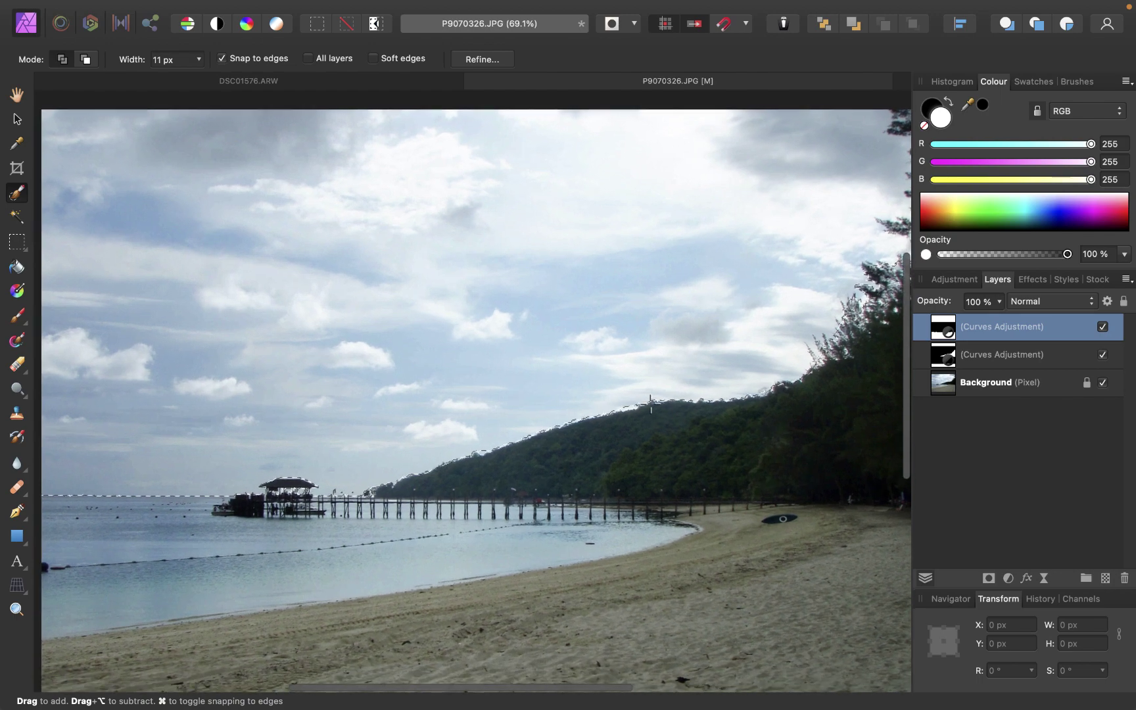
scroll(651, 403, "down", 1)
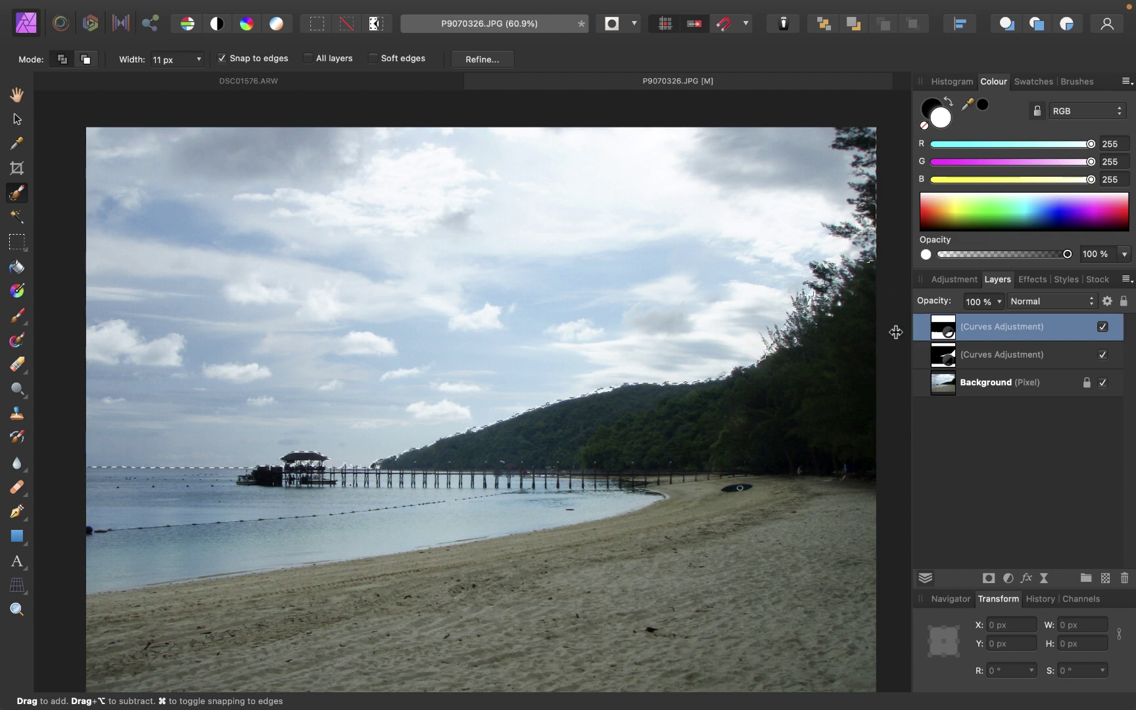
Darken the sky with a Curves adjustment pulled slightly below the diagonal, and make the hidden adjustment layers visible again
double_click(1031, 324)
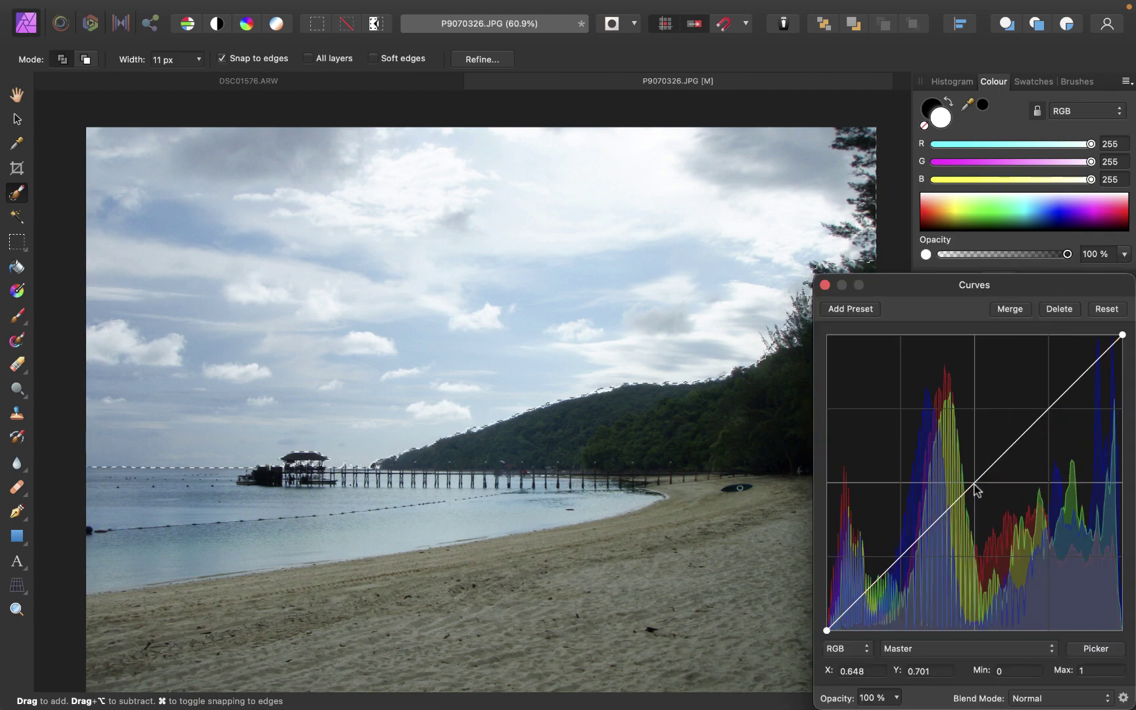
mouse_move(973, 487)
left_mouse_down()
mouse_move(997, 508)
mouse_move(974, 489)
left_mouse_up()
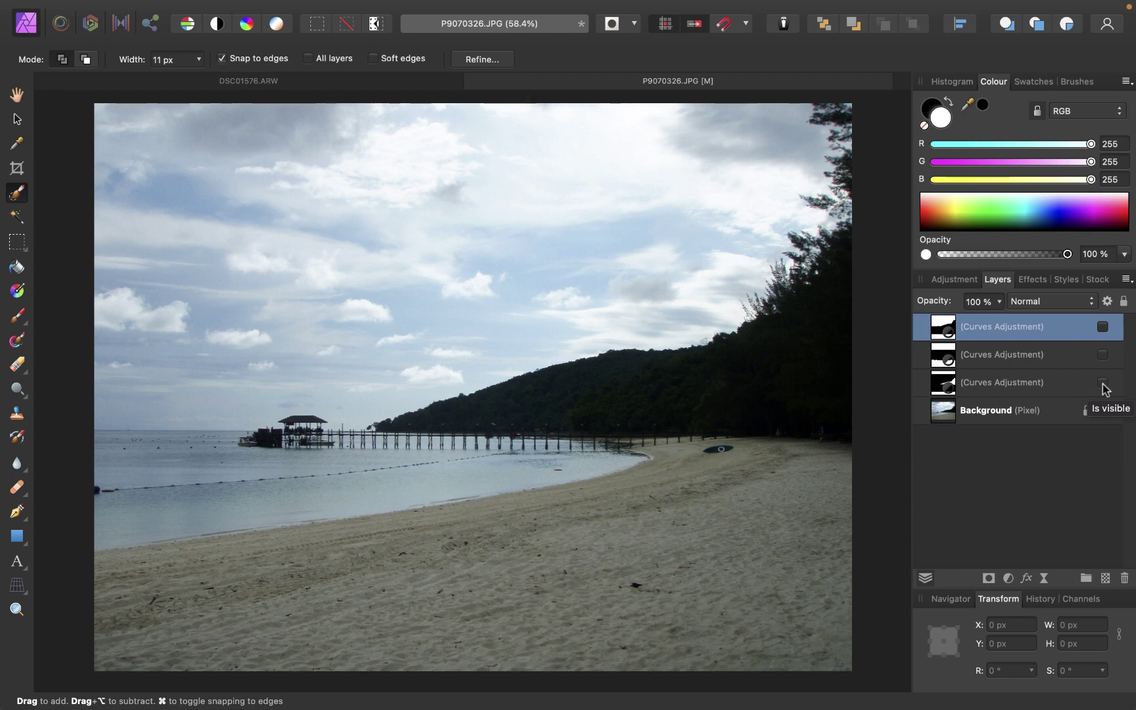
left_click(1103, 383)
left_click(1103, 354)
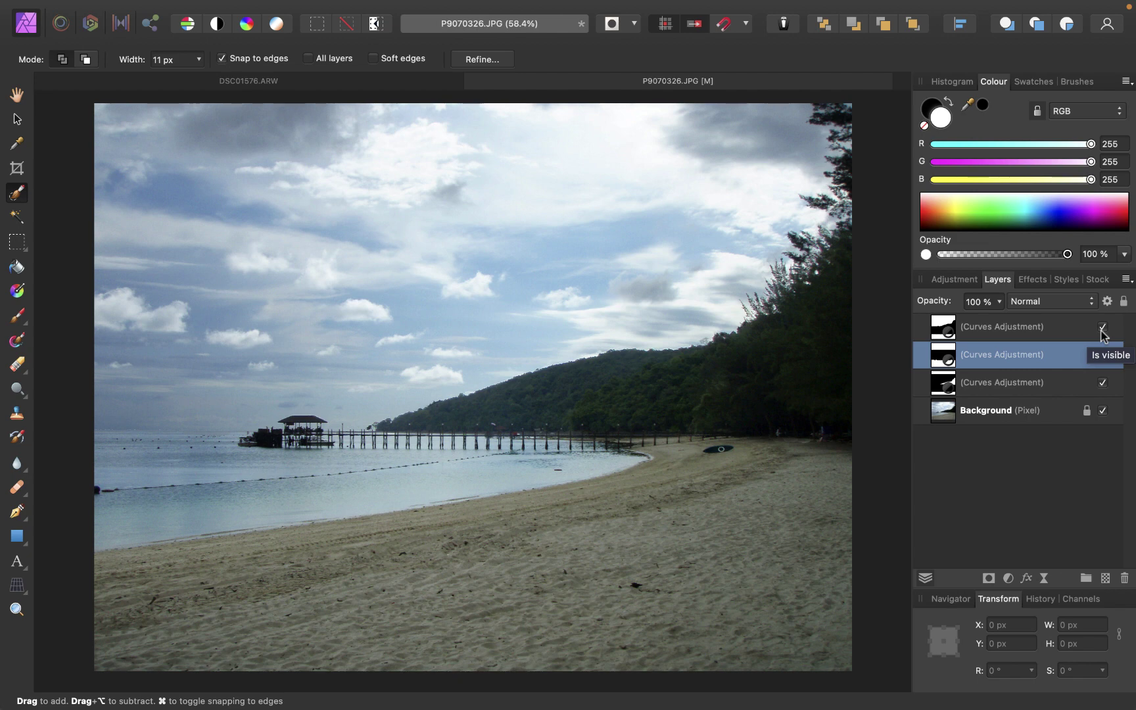
Open a Curves adjustment and sample the dark trees with its Picker to raise their tones directly in the photo
double_click(1052, 327)
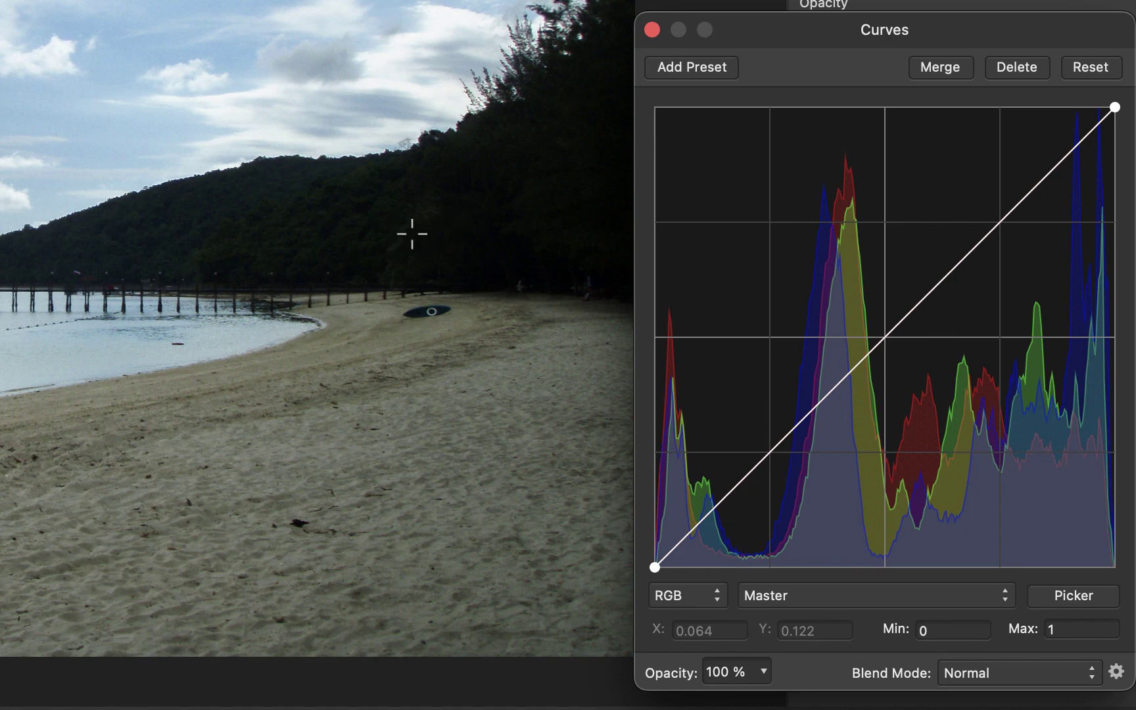
mouse_move(408, 234)
left_mouse_down()
mouse_move(406, 183)
mouse_move(409, 214)
left_mouse_up()
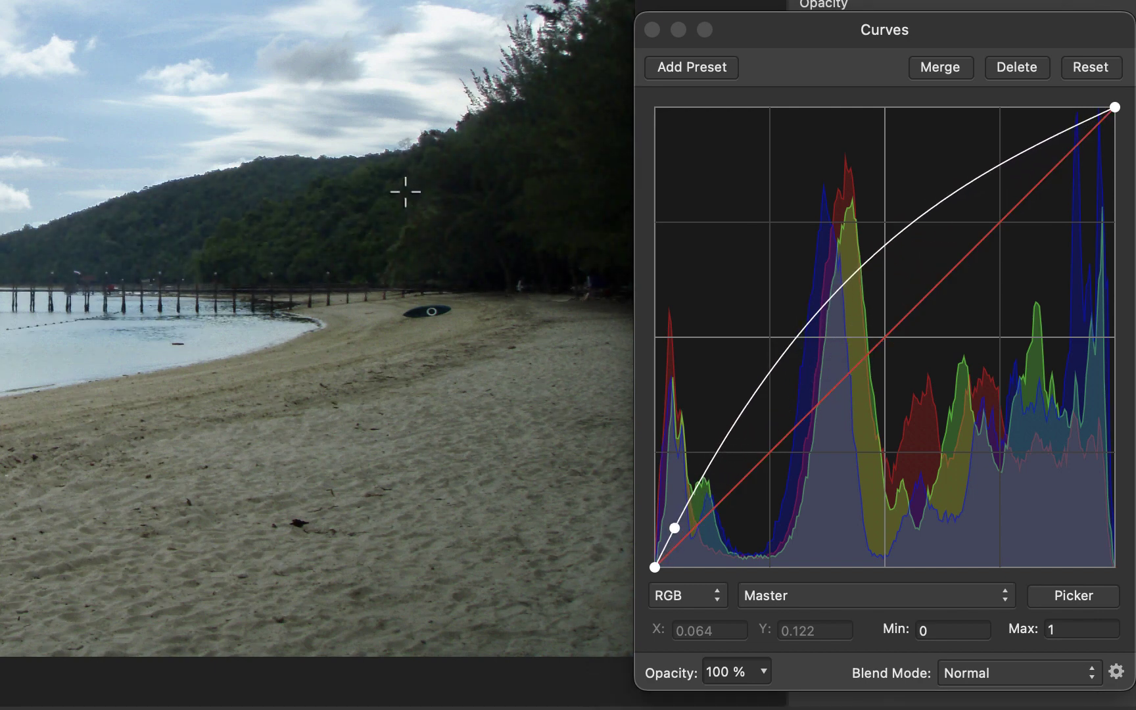
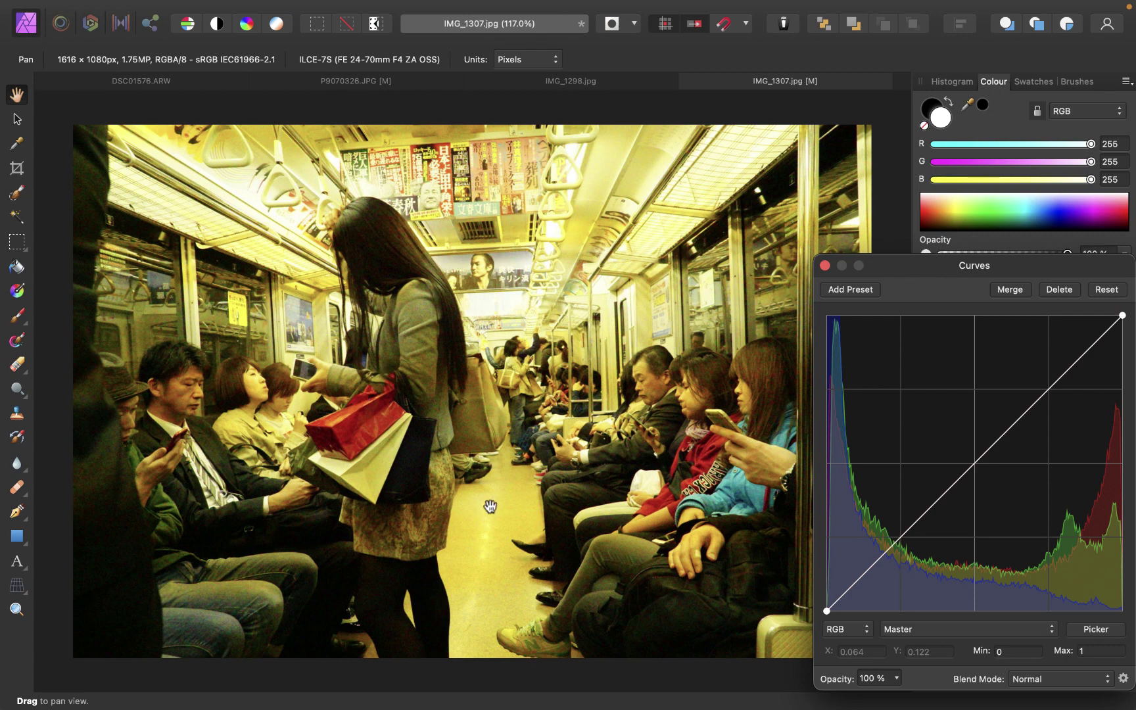
Move the Curves settings for the train photo, keep the RGB colour model, and choose the Blue channel
left_click_drag(900, 270, 898, 218)
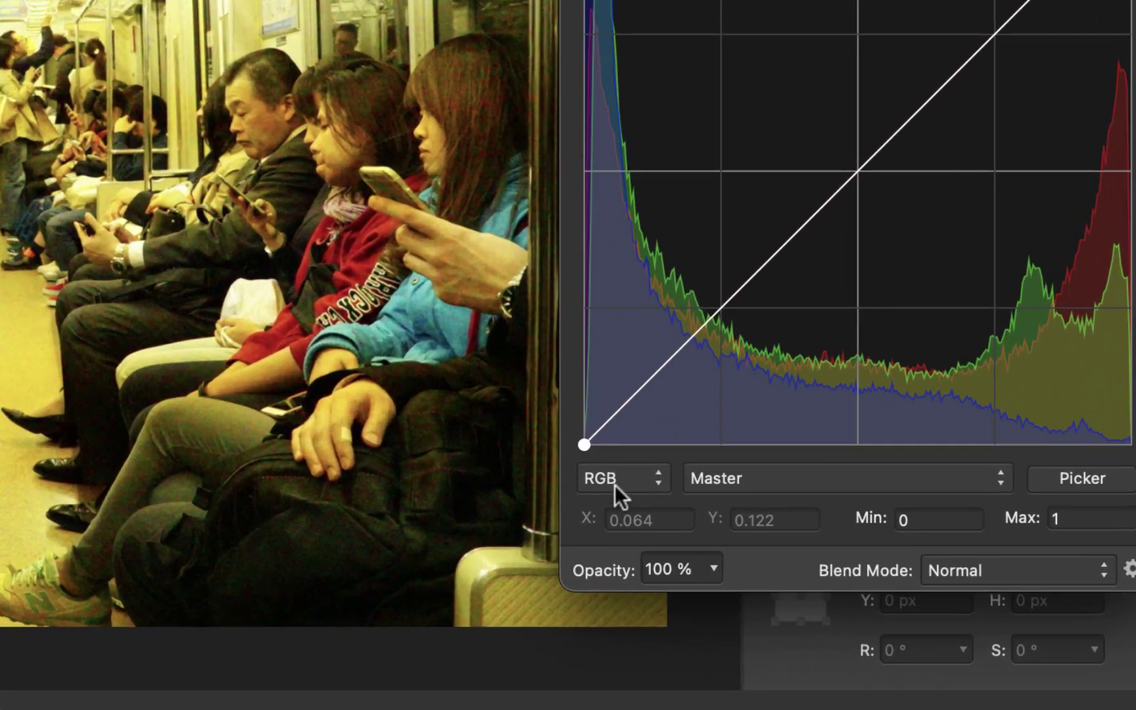
left_click(843, 578)
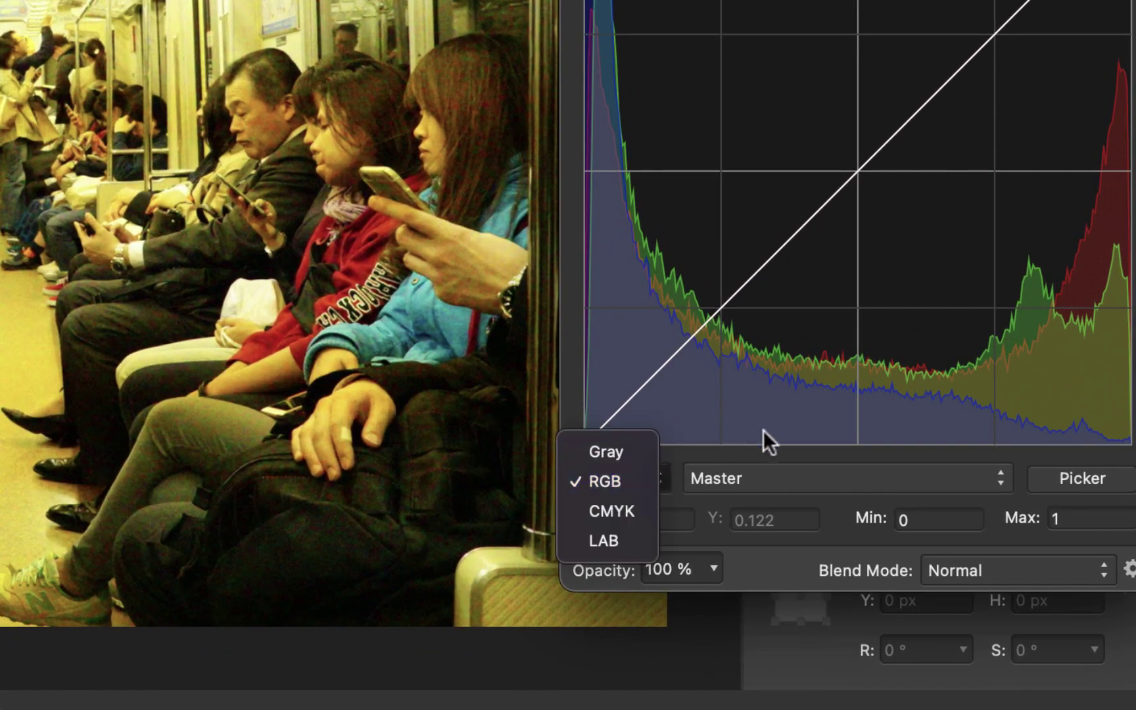
left_click(763, 512)
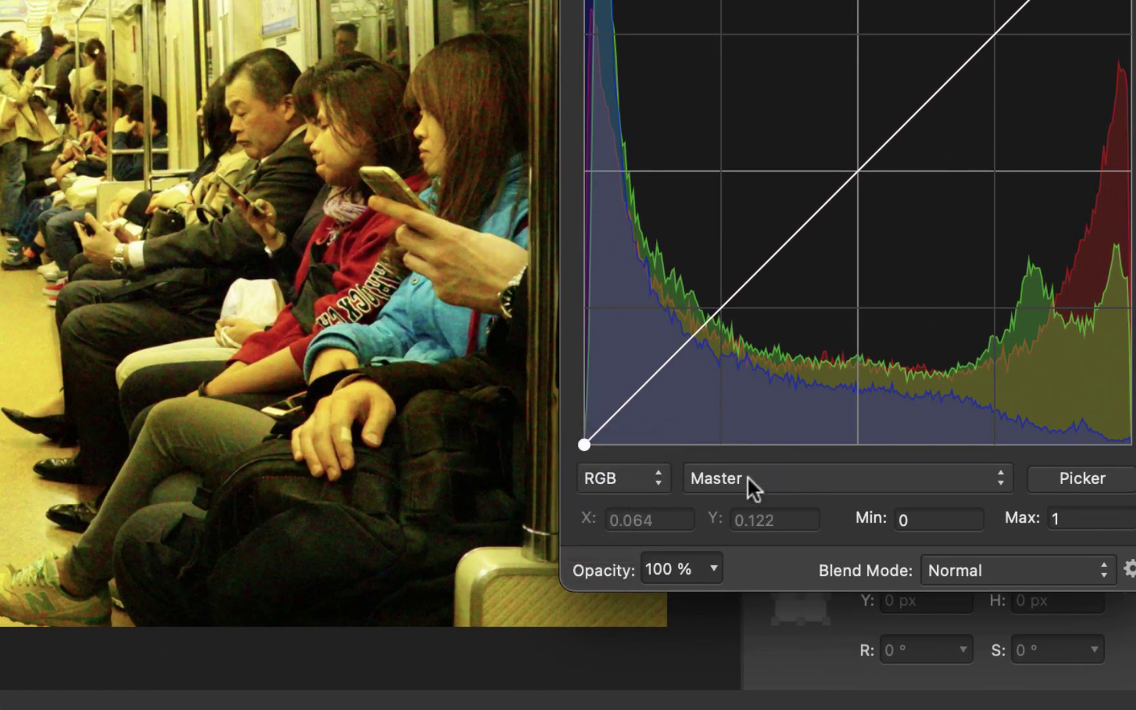
left_click(748, 478)
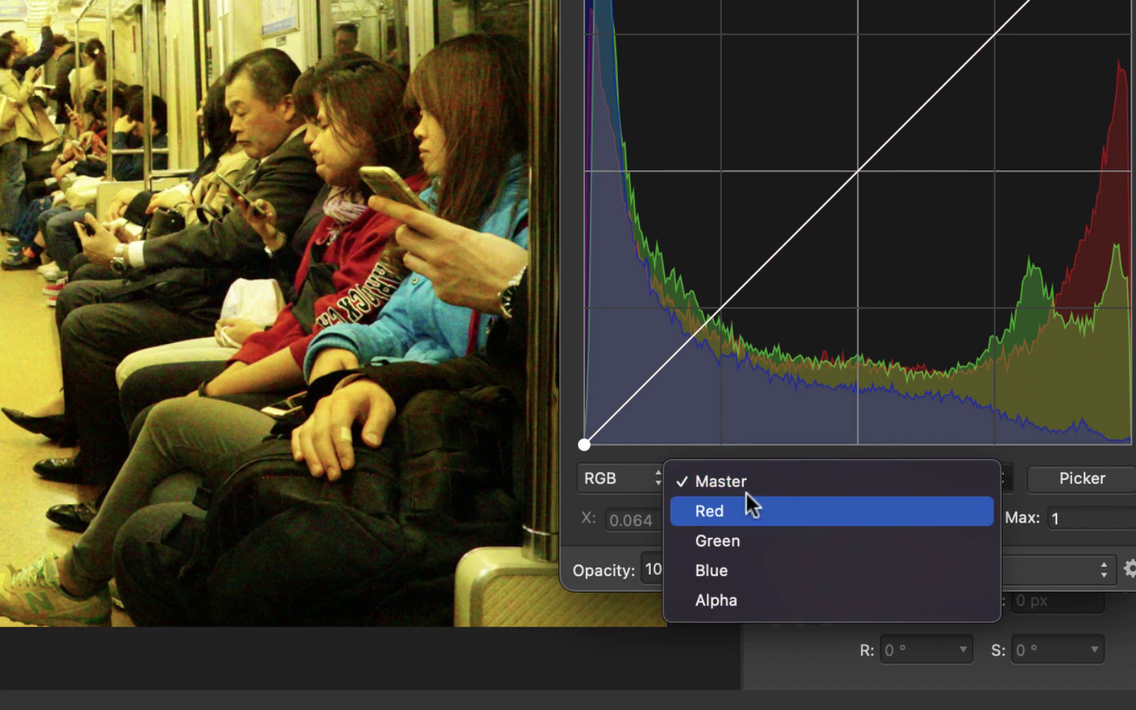
left_click(754, 571)
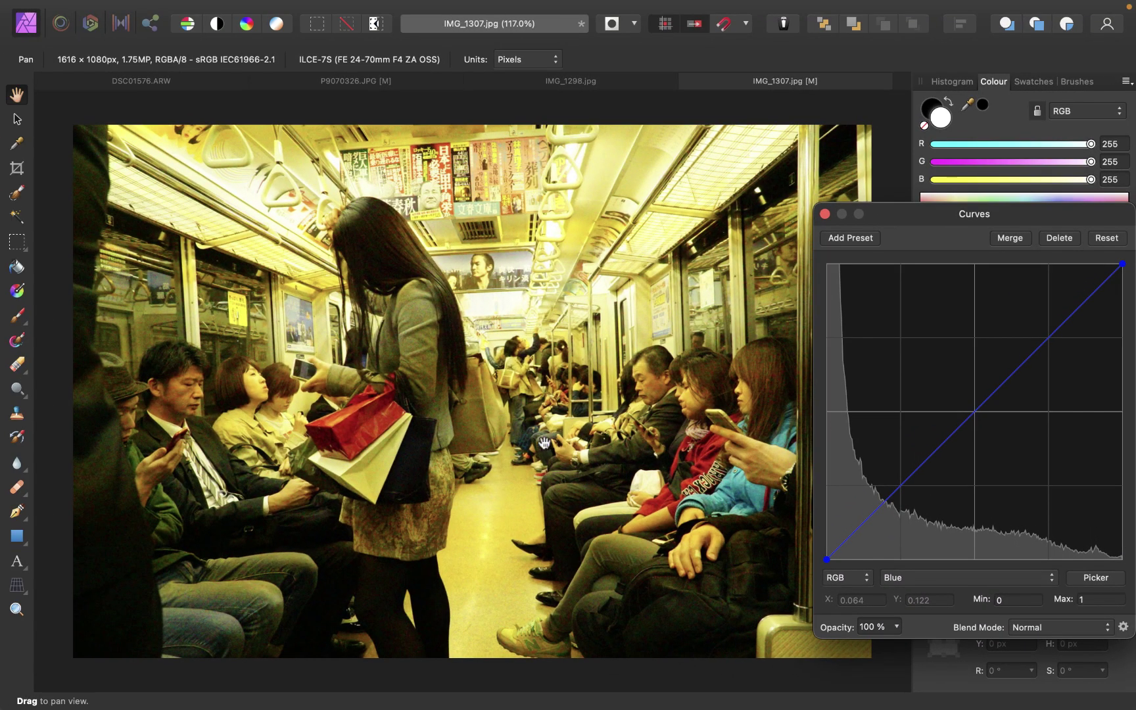
Lift the blue curve to X 0.232, Y 0.47, pull its highlights back near the diagonal, and add a shadow point
left_click(965, 428)
left_click_drag(965, 427, 894, 419)
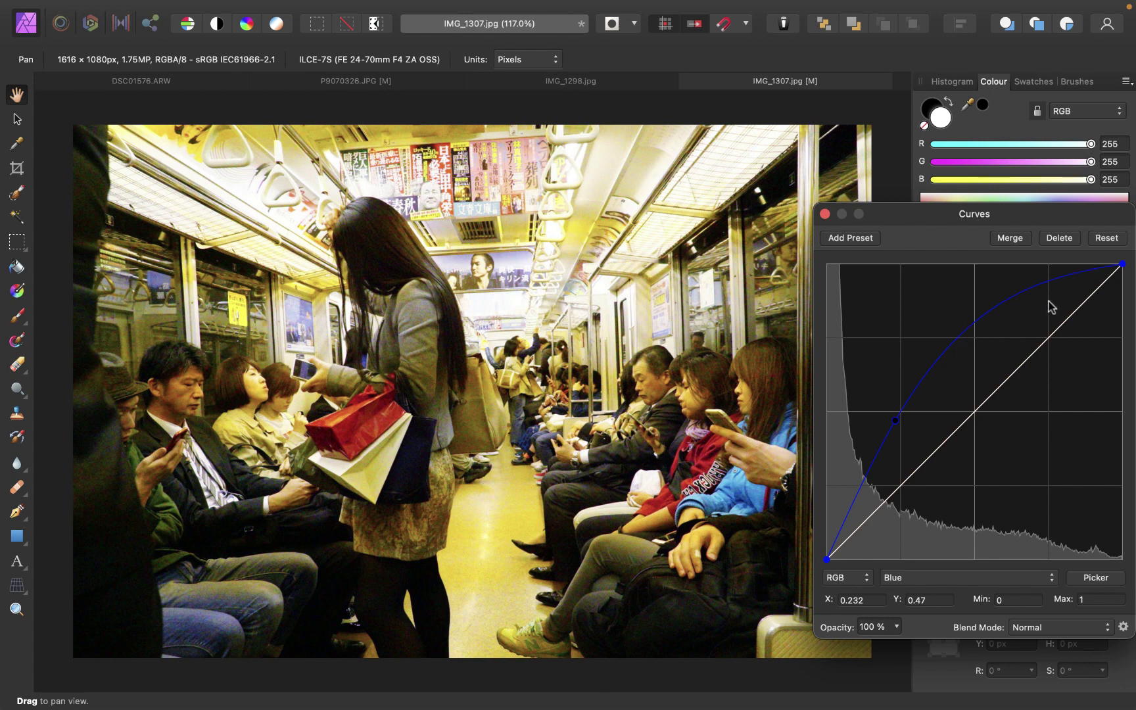
left_click(963, 336)
left_click_drag(963, 338, 1052, 329)
left_click(848, 495)
Switch the Curves adjustment to the Red channel and pull its midtones below the diagonal to X 0.515, Y 0.353
left_click(952, 579)
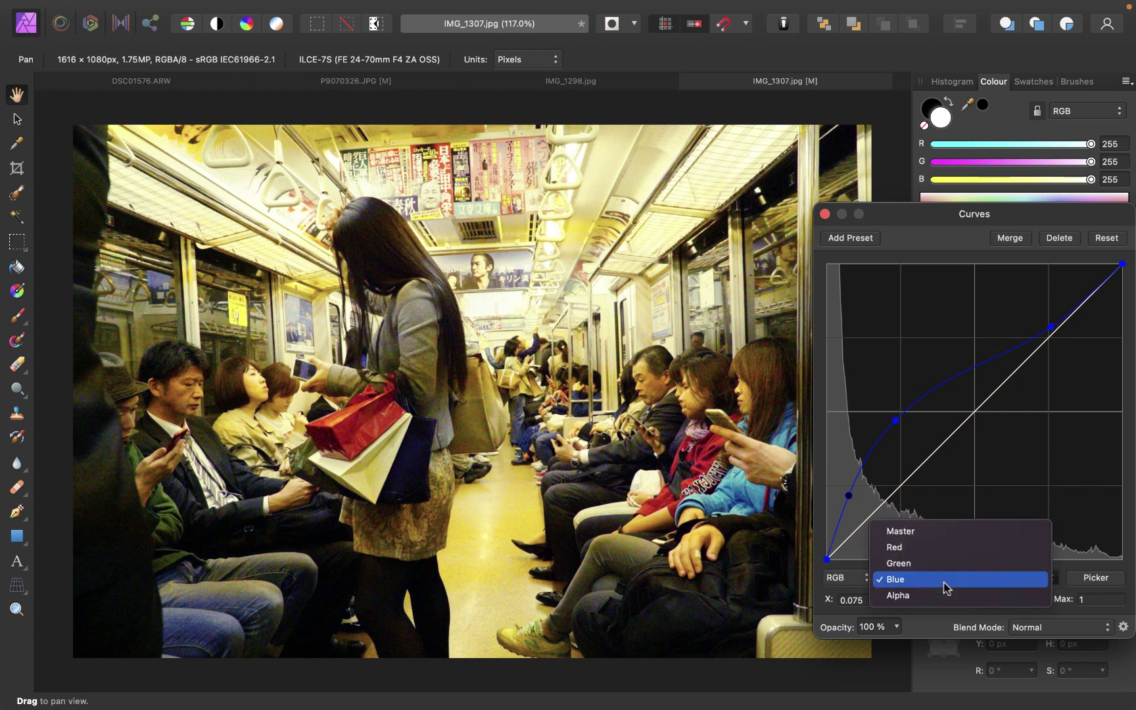
left_click(931, 548)
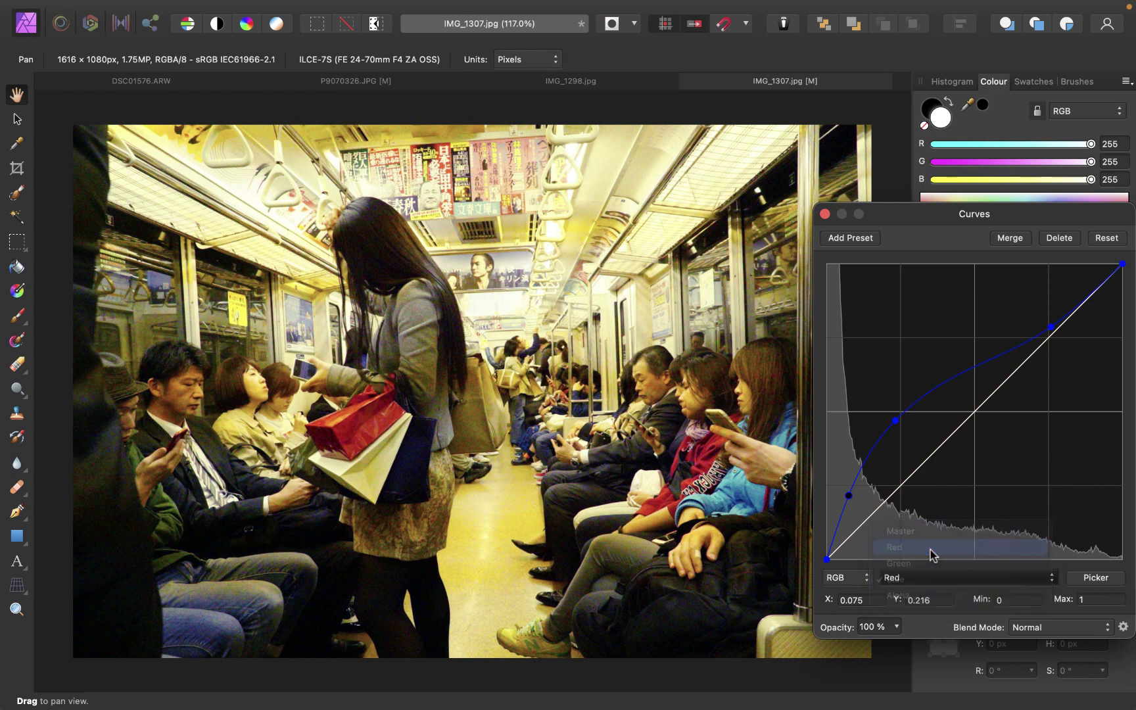
left_click(952, 436)
left_click_drag(954, 439, 979, 455)
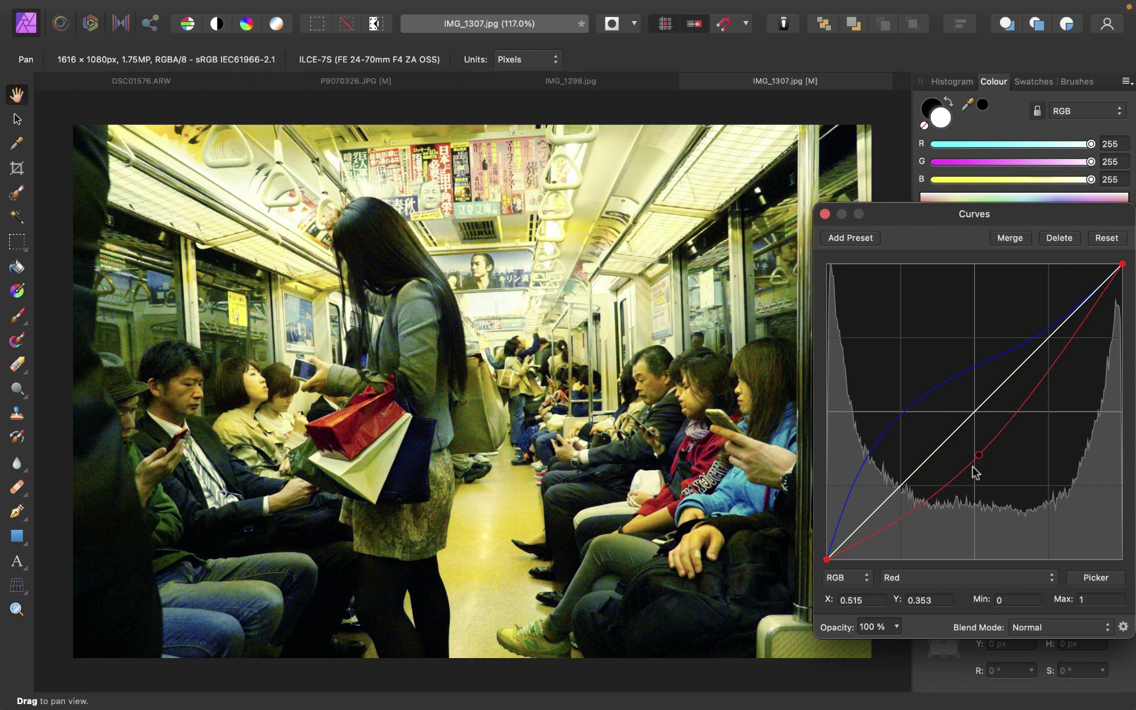
Switch to the Green channel and lower its curve slightly at the midtones to X 0.475, Y 0.392
left_click(906, 578)
left_click(904, 596)
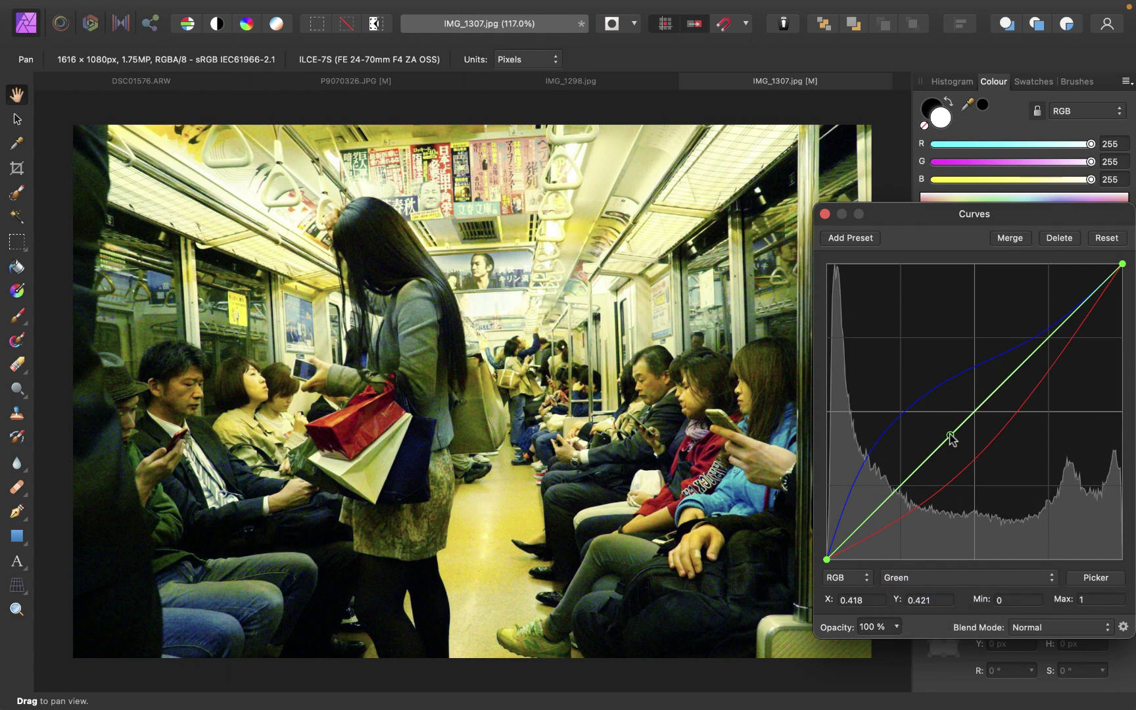
left_click_drag(952, 438, 967, 444)
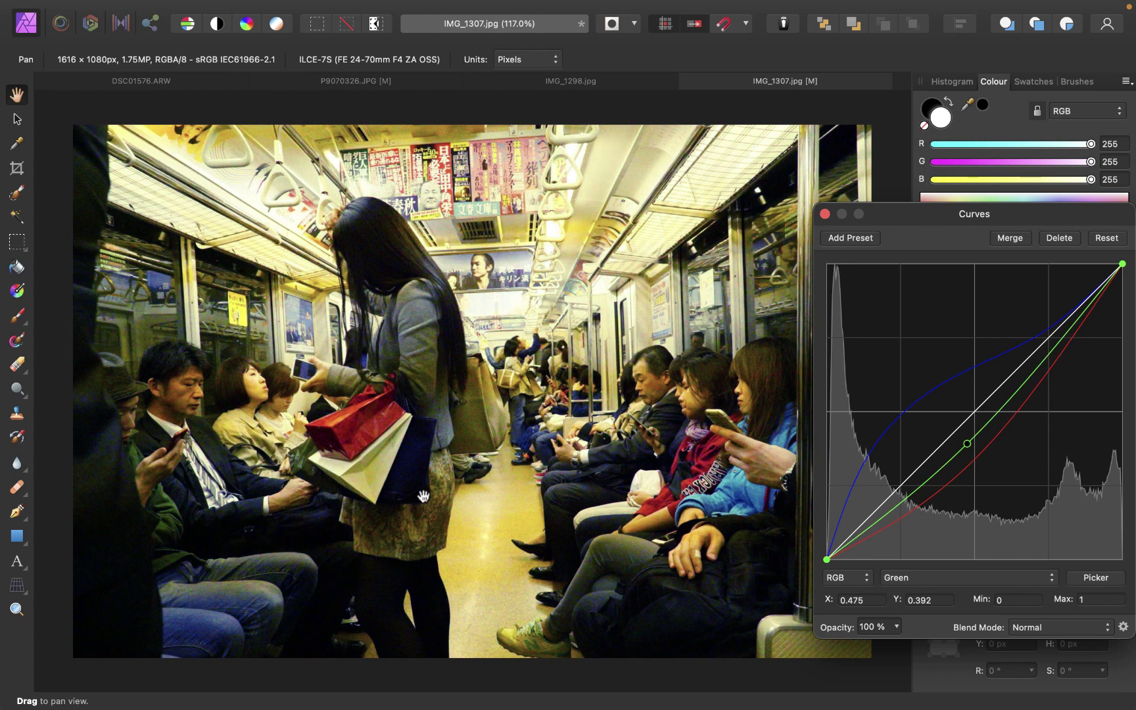
On the Master channel, lift the shadows slightly, pull the midtones back near the diagonal, and close the Curves settings
left_click(908, 580)
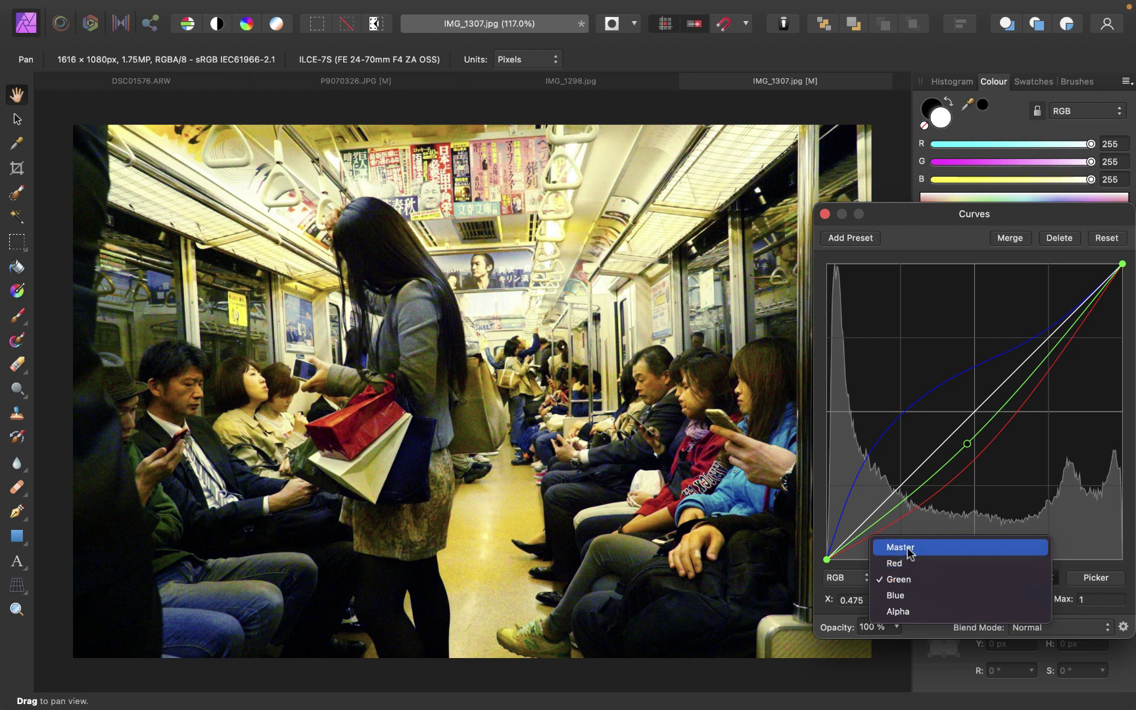
left_click(910, 553)
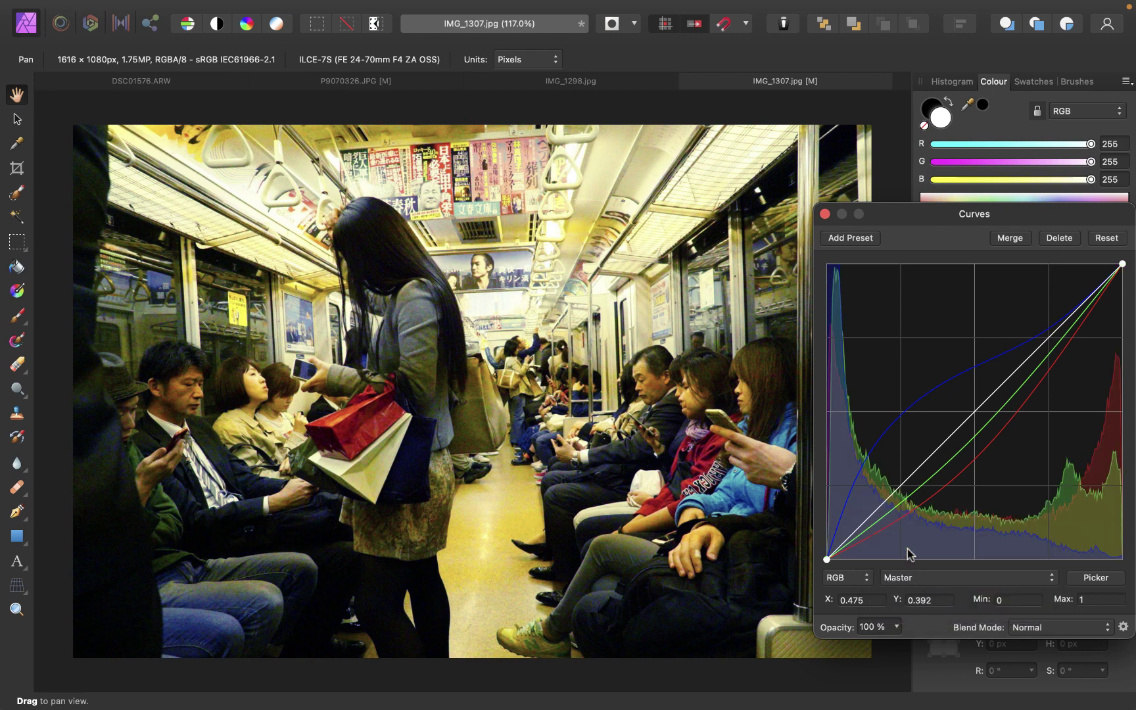
left_click(883, 503)
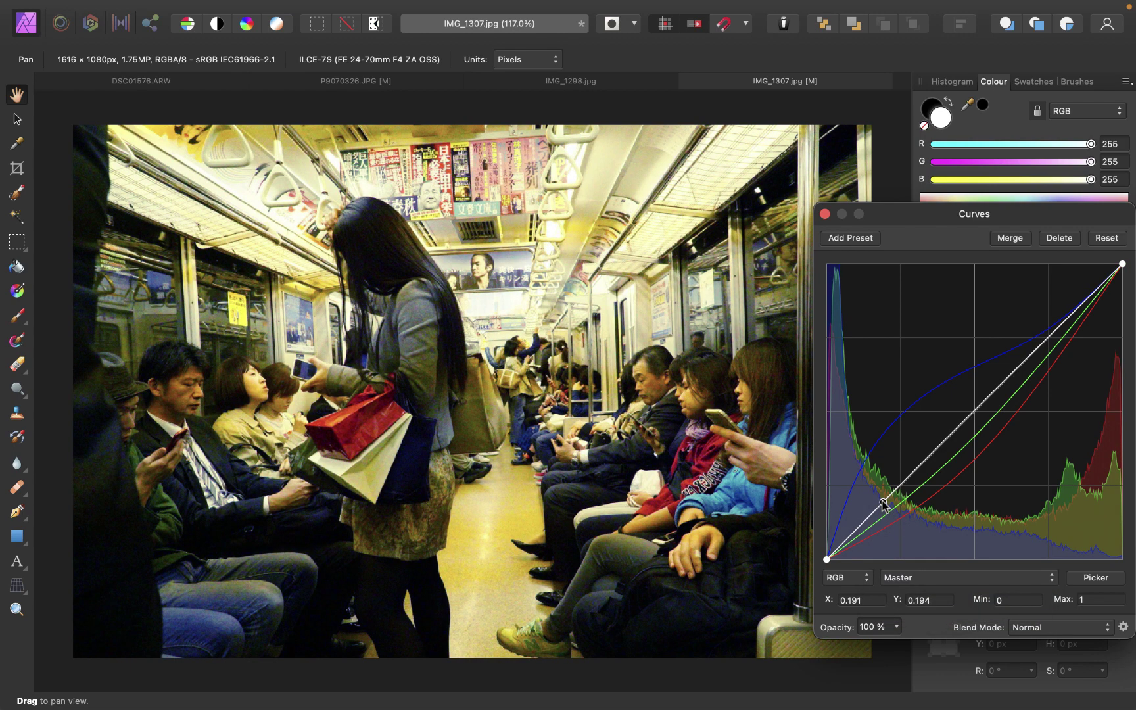
left_click_drag(883, 503, 873, 492)
left_click(965, 388)
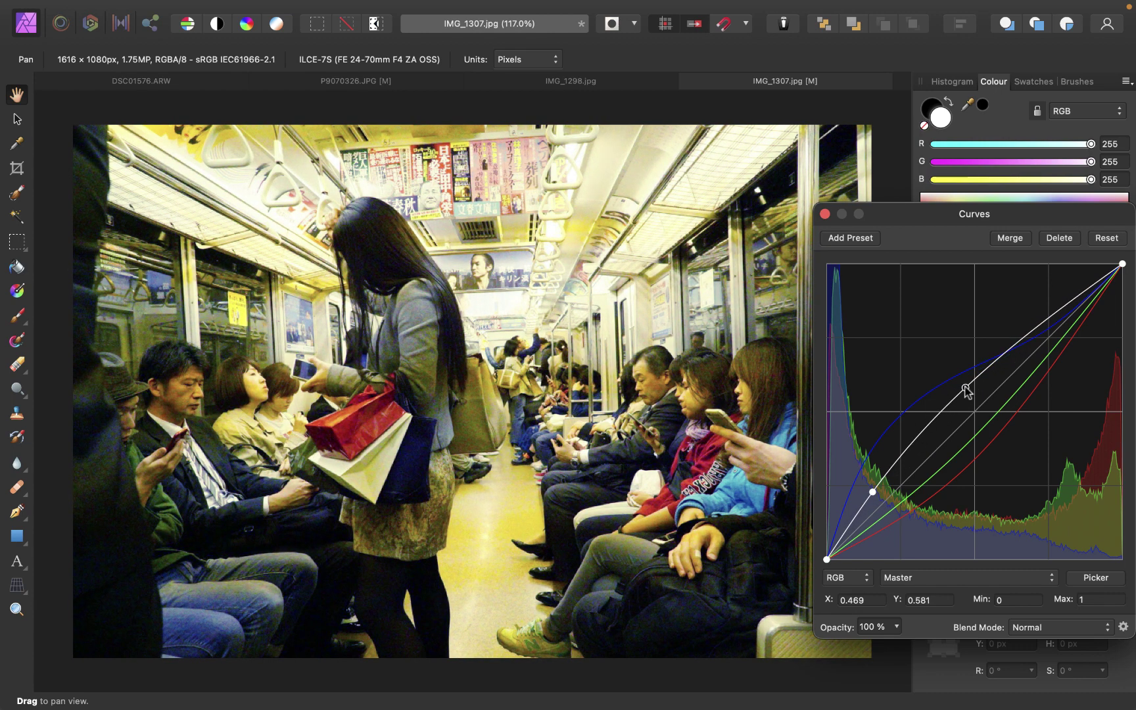
mouse_move(966, 388)
left_mouse_down()
mouse_move(998, 407)
mouse_move(984, 398)
left_mouse_up()
key("Return")
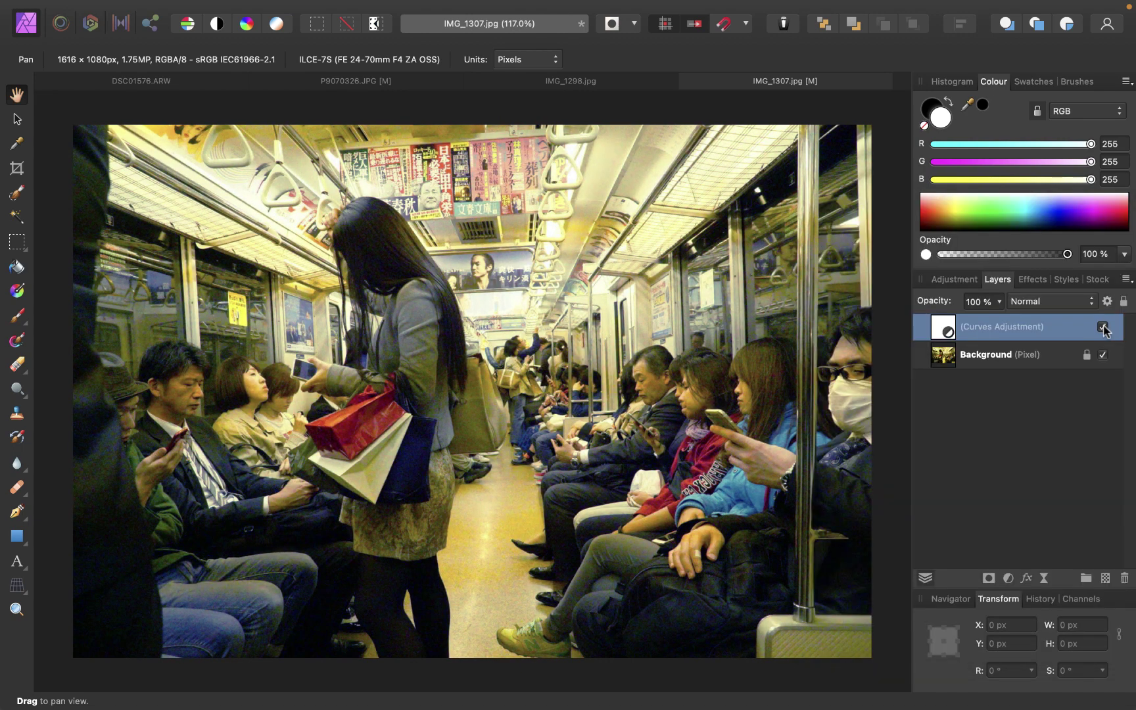
Toggle the Curves adjustment layer's visibility off and on twice to compare the train photo before and after, leaving it visible
left_click(1102, 327)
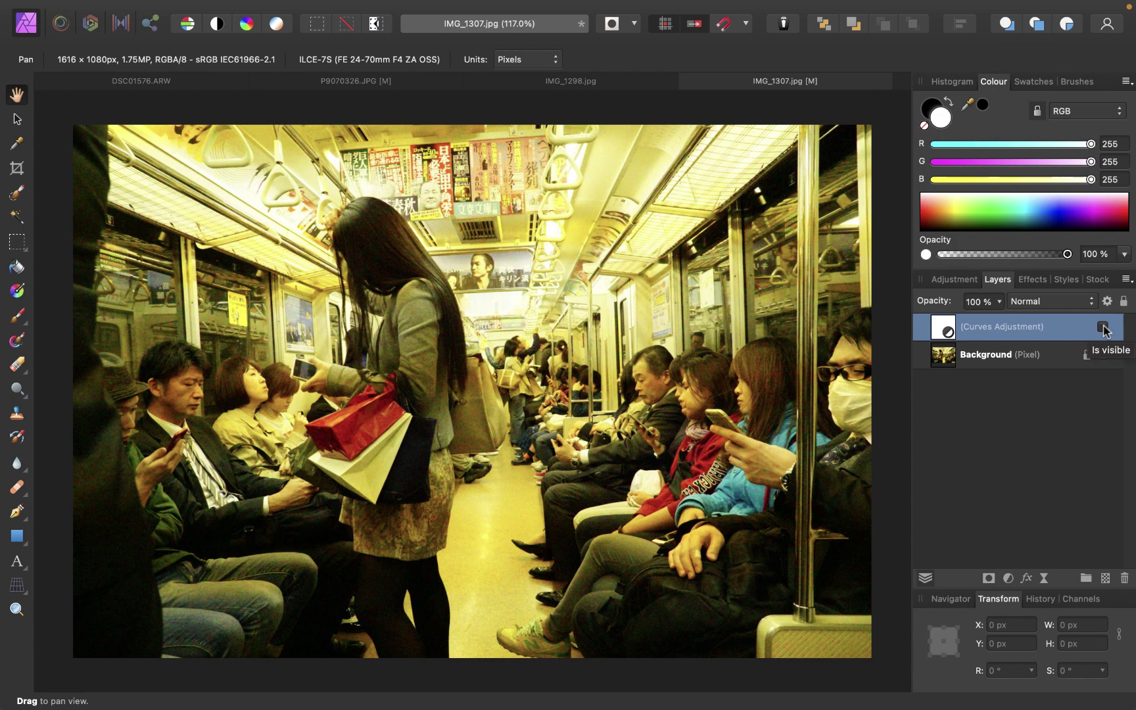
left_click(1102, 327)
left_click(1103, 327)
left_click(1102, 327)
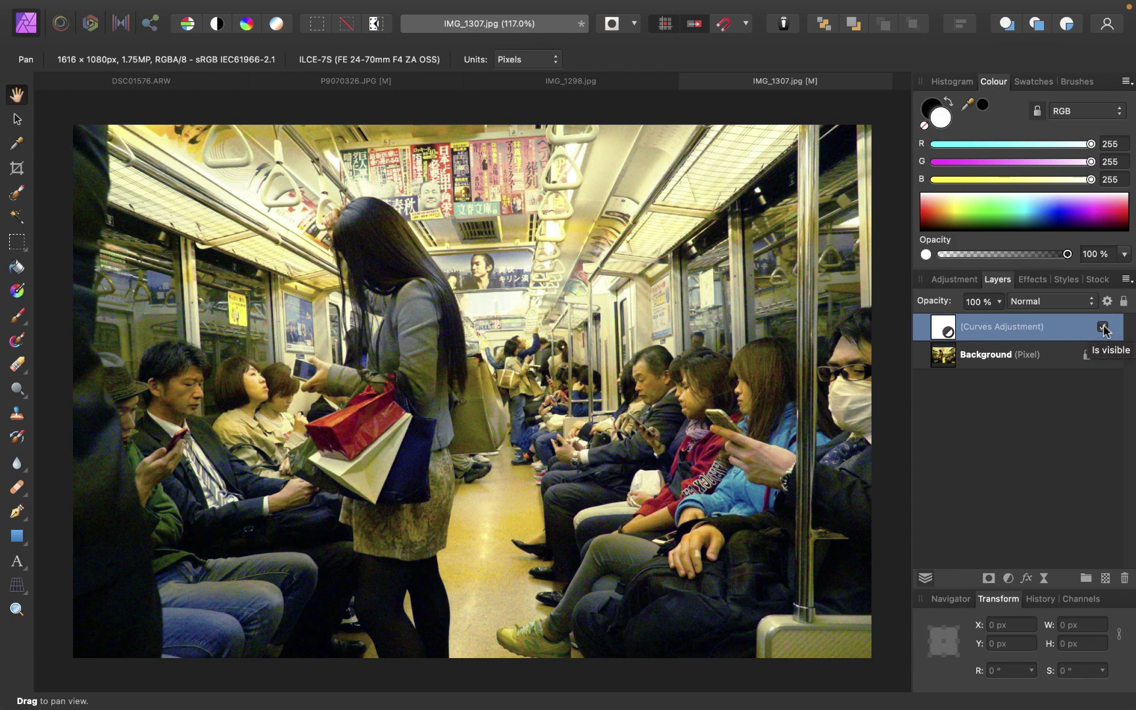